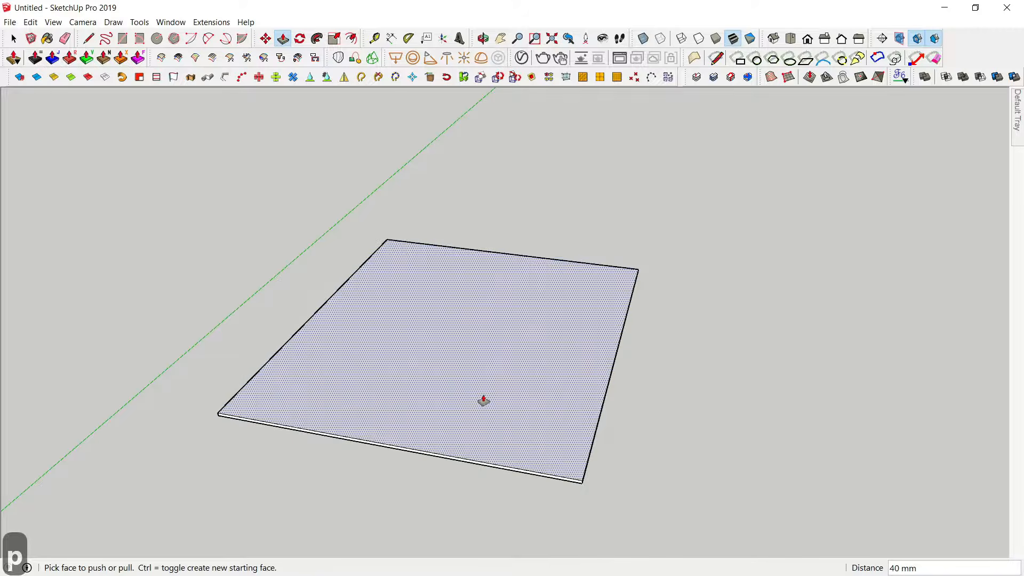
- Undo the last extrusion and pull the square face up to a thickness of 150 mm
key("ctrl+z")
left_click(489, 433)
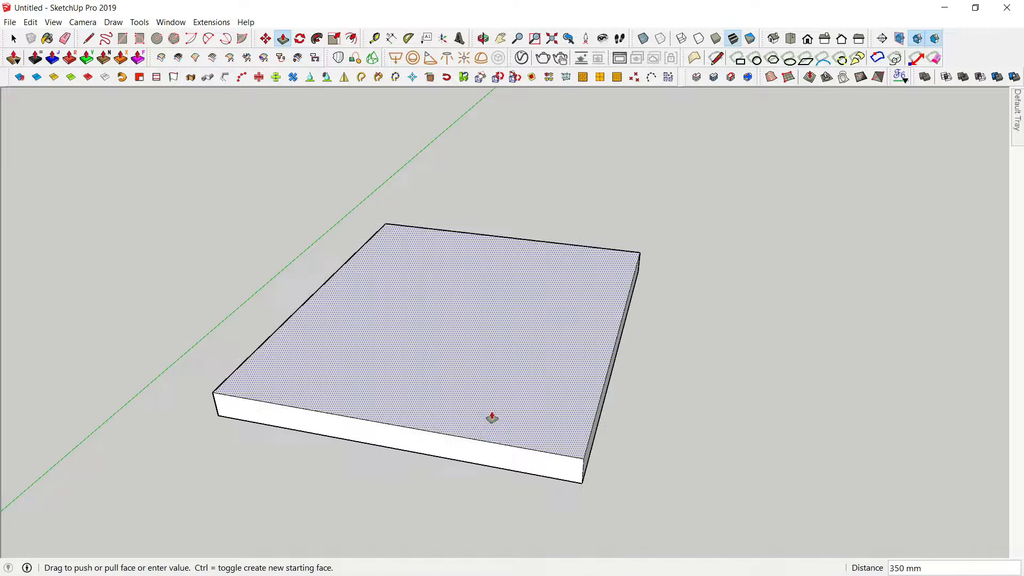
type("1")
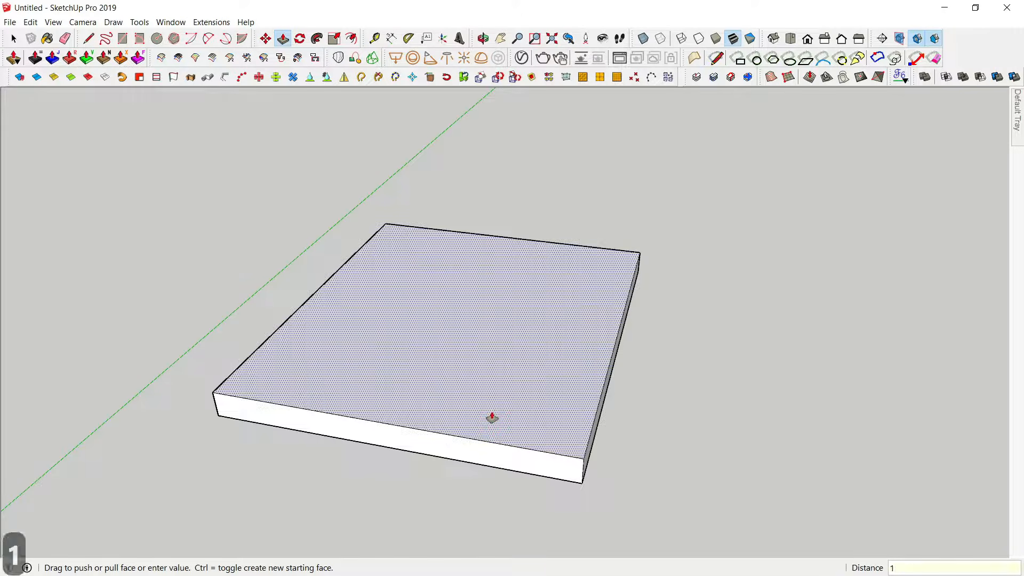
type("50")
key("Return")
- Offset the outer edges of the slab's underside inward by 600 mm
middle_click_drag(491, 418, 464, 343)
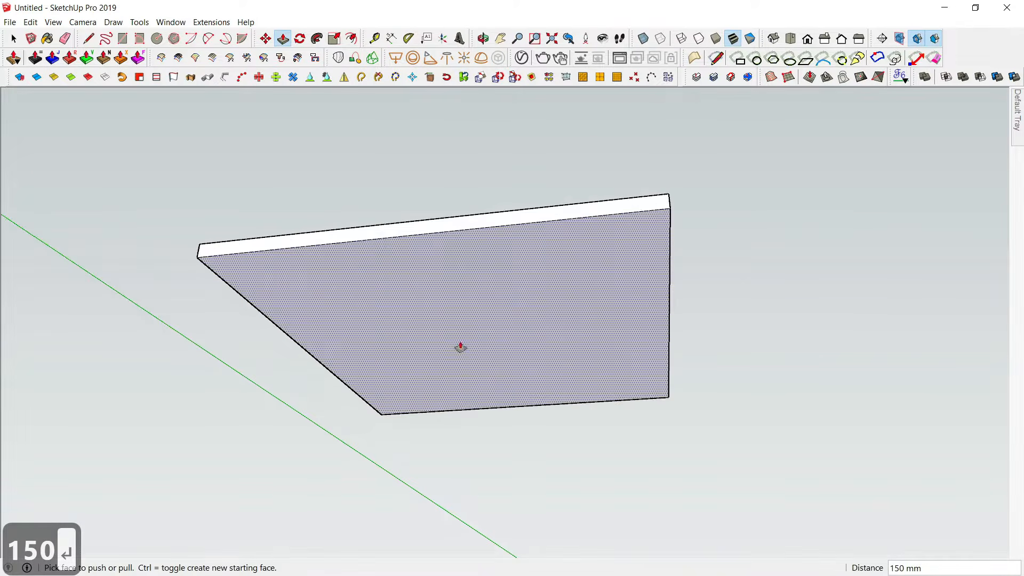
key("f")
left_click(668, 337)
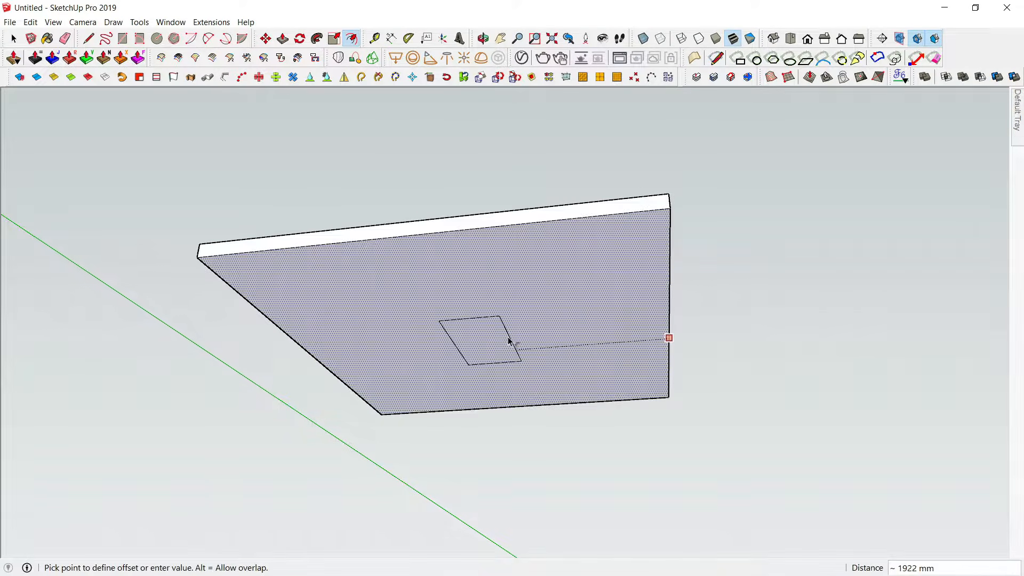
type("600")
key("Return")
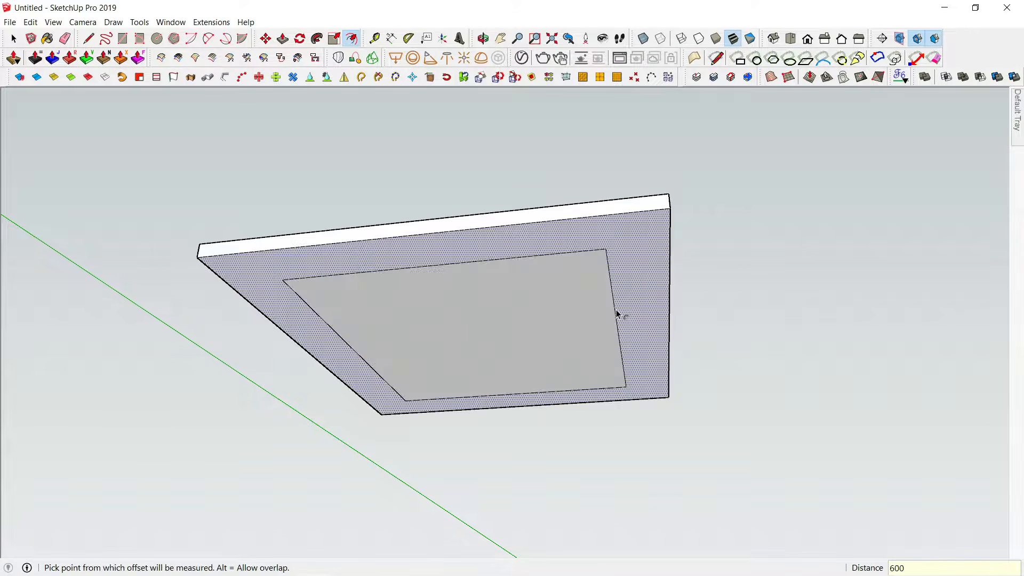
- Push the inner square on the underside 100 mm into the slab to form a recess
key("space")
left_click(512, 360)
key("p")
left_click(512, 360)
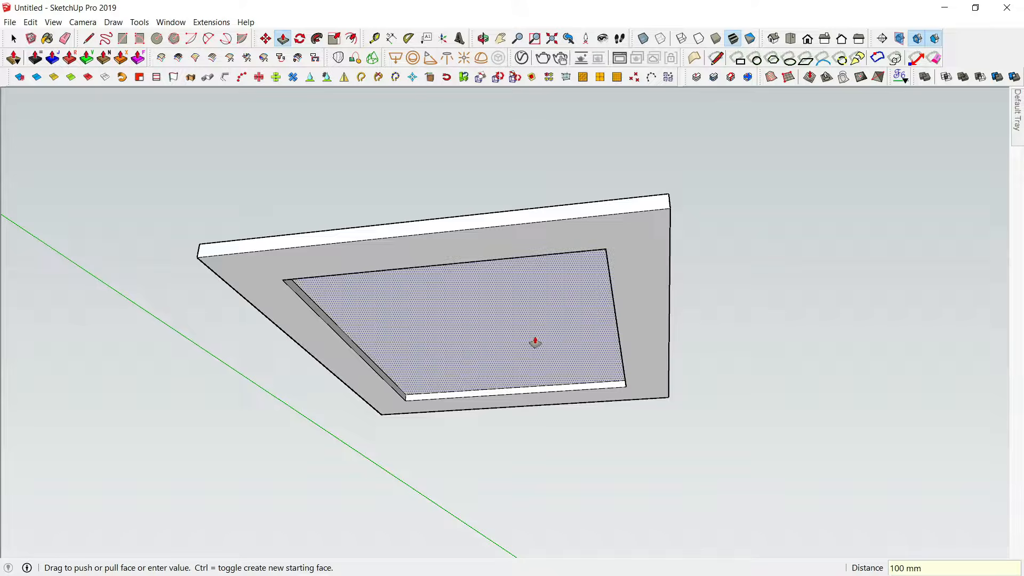
key("Return")
- Extrude the underside border face down 20 mm as a new starting face, keeping the edge around the recess
scroll(400, 387, "up", 5)
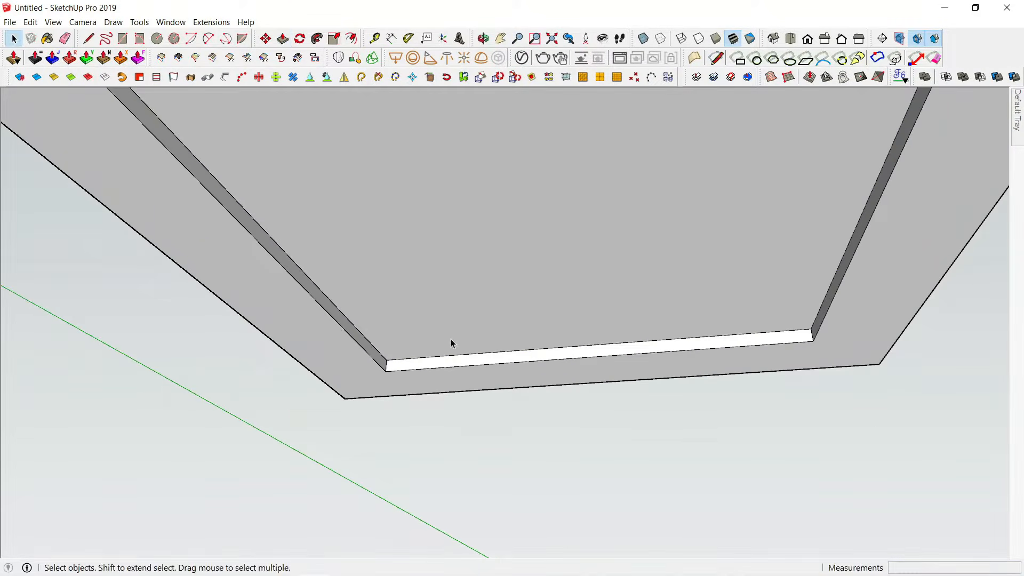
left_click(444, 388)
key("ctrl")
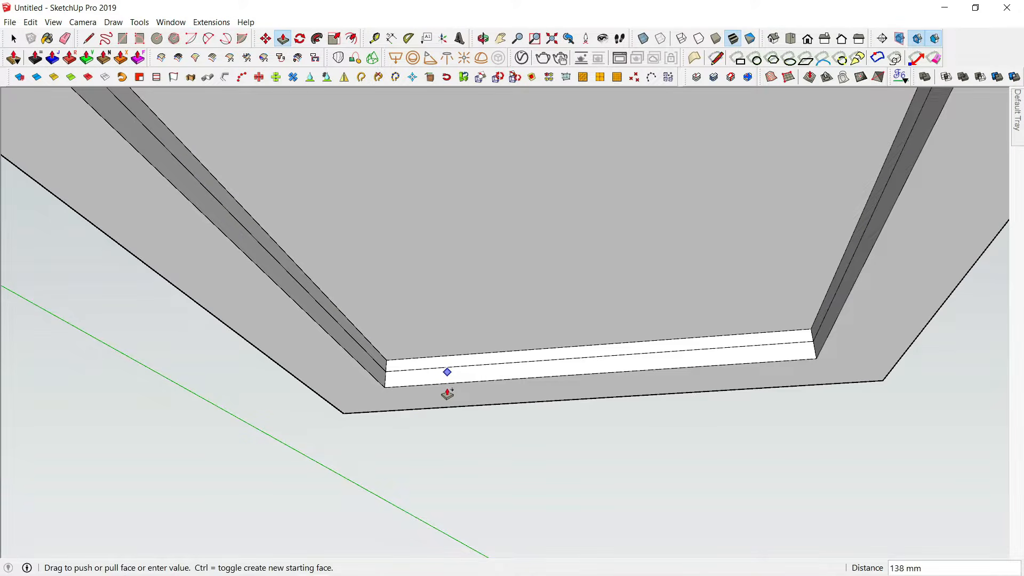
type("20")
key("Return")
- Push the first side wall of the recess outward 3 inches above the 20 mm lip
scroll(382, 350, "up", 2)
key("space")
left_click(384, 357)
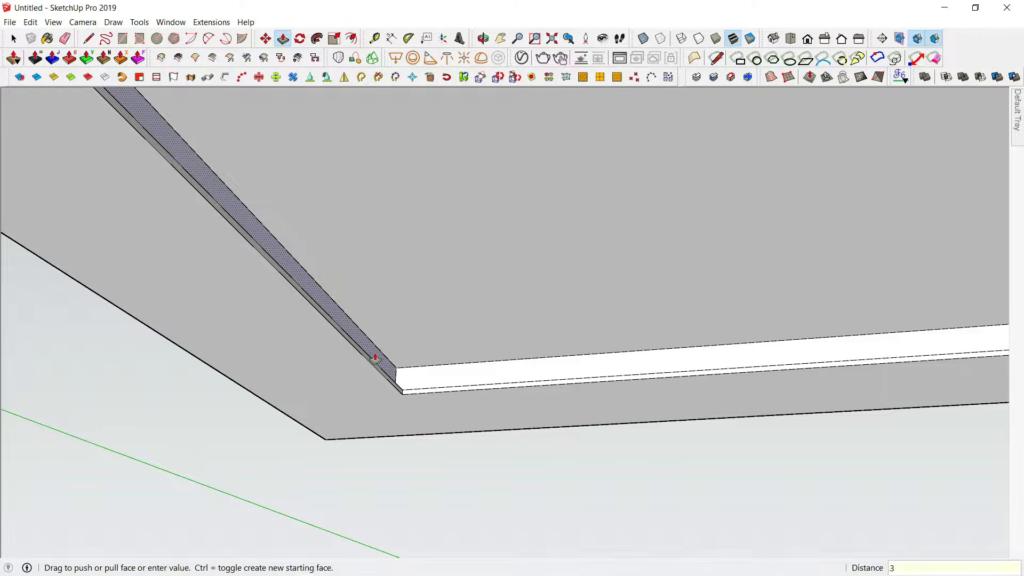
key("Return")
- Push the adjacent recess side wall above the lip outward by 3 inches, undoing the mistaken push
double_click(495, 375)
scroll(473, 388, "down", 1)
key("ctrl+z")
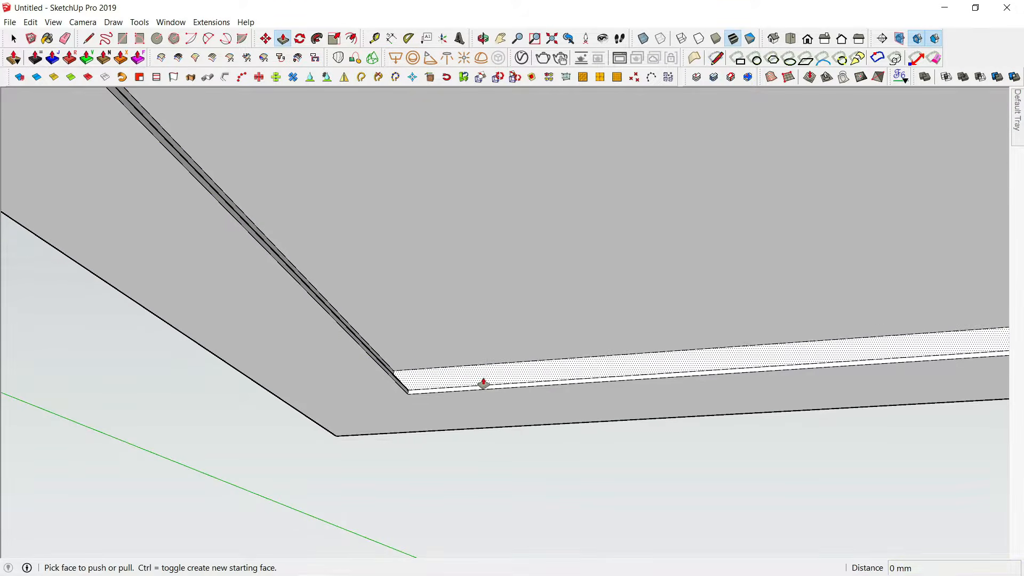
double_click(486, 380)
left_click(485, 378)
type("3")
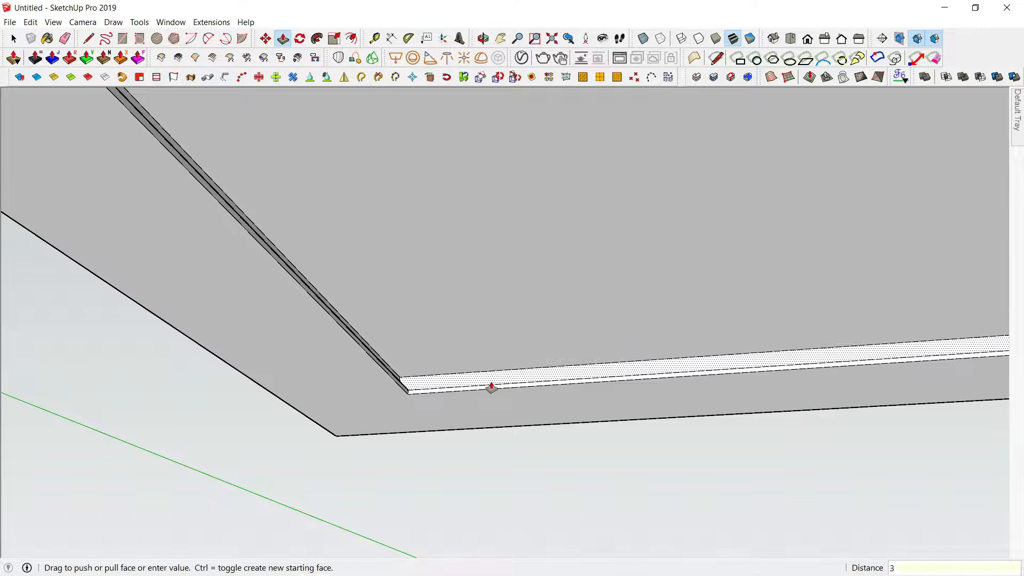
type("\"")
key("Return")
- Push the third recess side wall, opposite the first one, outward by 3 inches above the lip
scroll(587, 383, "down", 3)
middle_click_drag(790, 368, 842, 370)
scroll(799, 363, "up", 3)
left_click(801, 341)
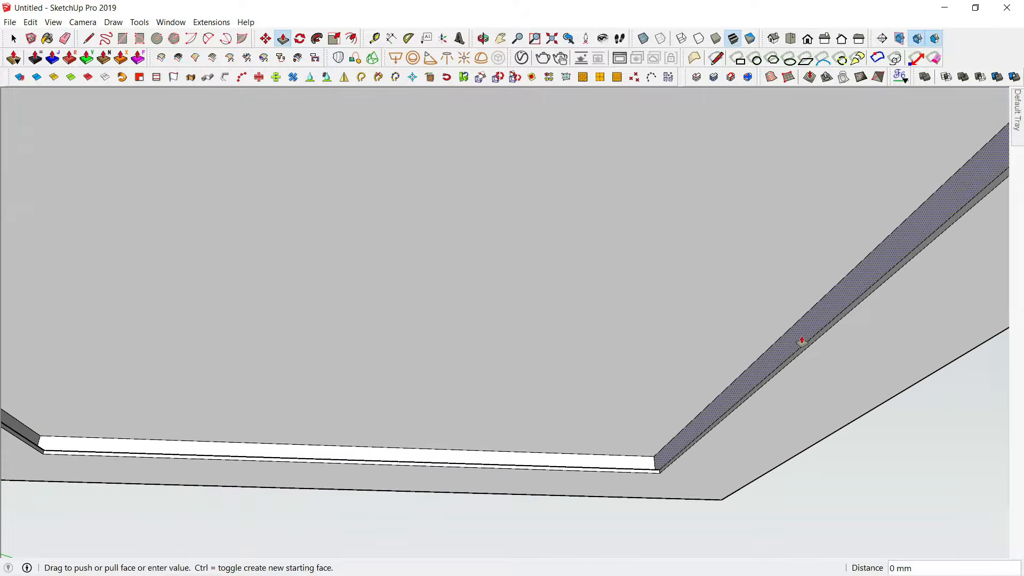
type("3\"")
key("Return")
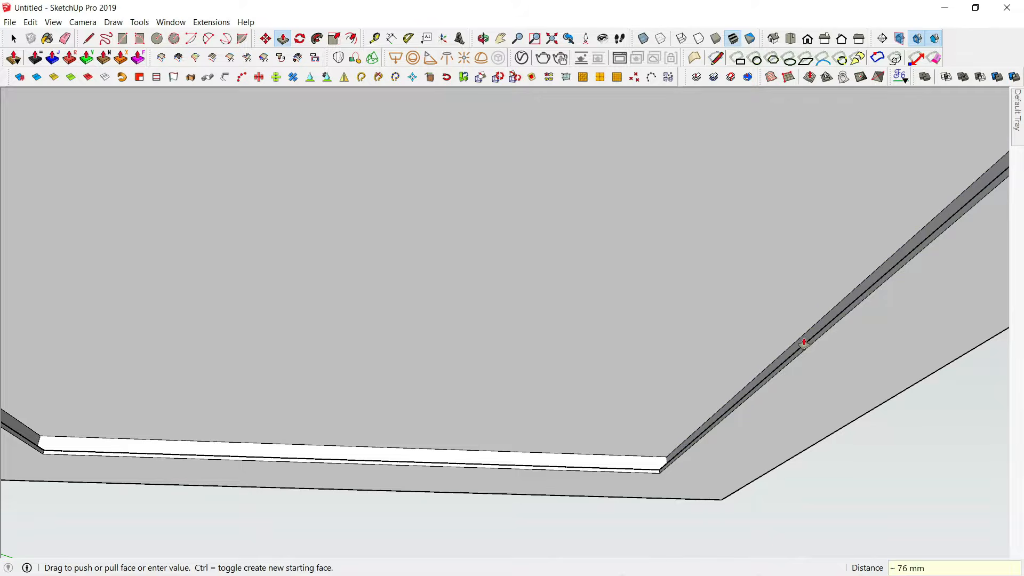
- Push the remaining fourth recess side wall outward by 3 inches to complete the cove ledge
scroll(672, 387, "down", 4)
middle_click_drag(656, 430, 931, 523)
key("p")
scroll(503, 377, "up", 5)
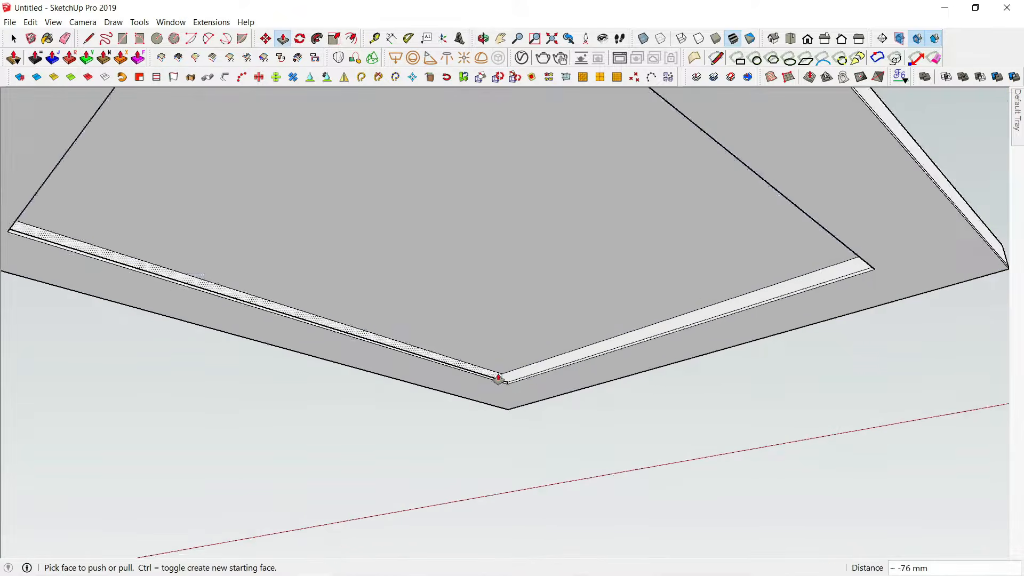
left_click(530, 380)
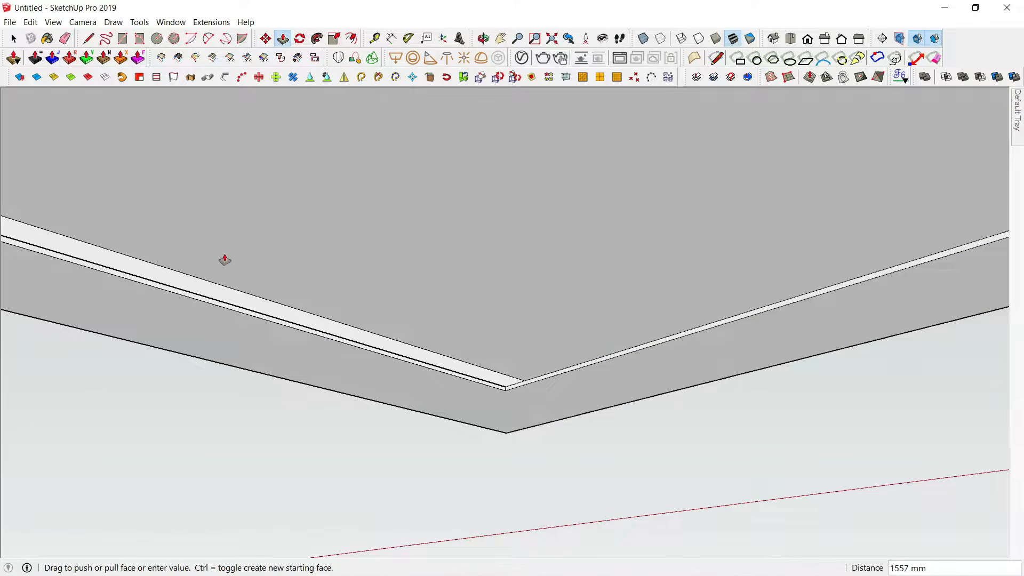
scroll(346, 293, "down", 1)
type("3\"")
key("Return")
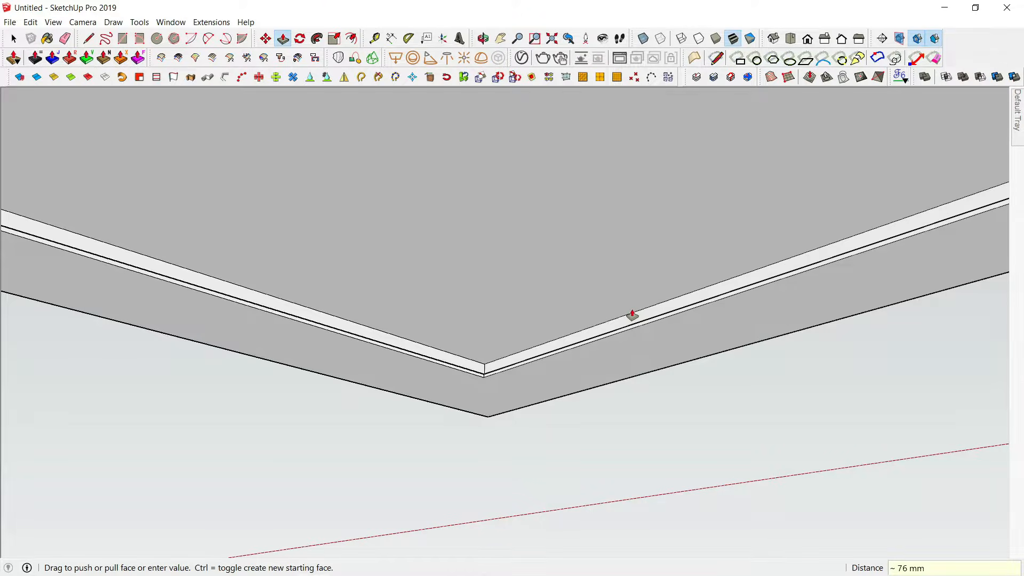
scroll(631, 315, "down", 3)
key("space")
- Draw a Rectangle Light along one side wall inside the cove, starting from the wall's upper corner
middle_click_drag(416, 409, 506, 429)
scroll(536, 373, "up", 3)
scroll(555, 365, "down", 4)
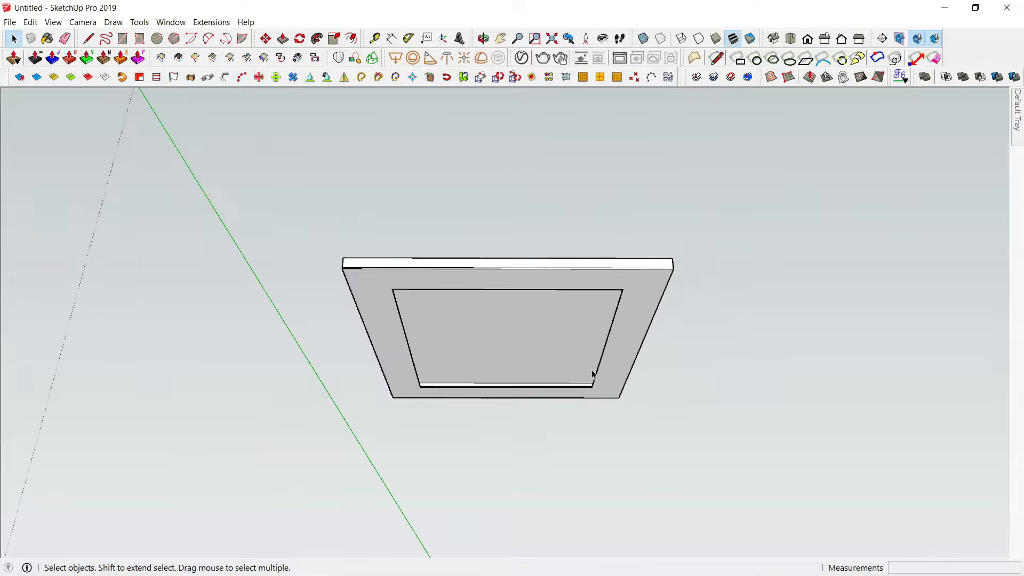
middle_click_drag(594, 377, 457, 244)
scroll(457, 244, "up", 5)
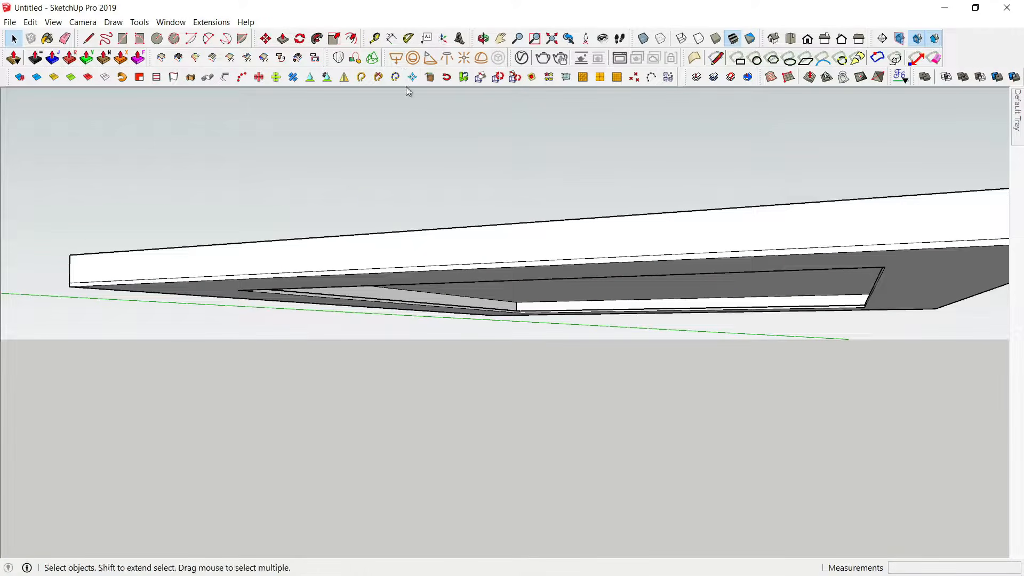
middle_click_drag(498, 335, 491, 334)
scroll(505, 335, "up", 3)
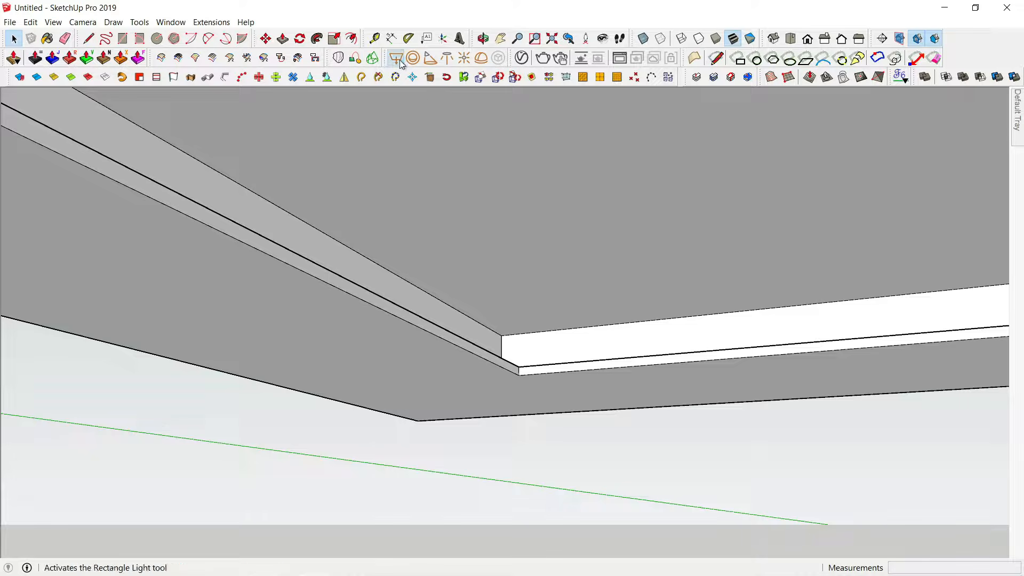
left_click(502, 336)
middle_click_drag(403, 283, 238, 339)
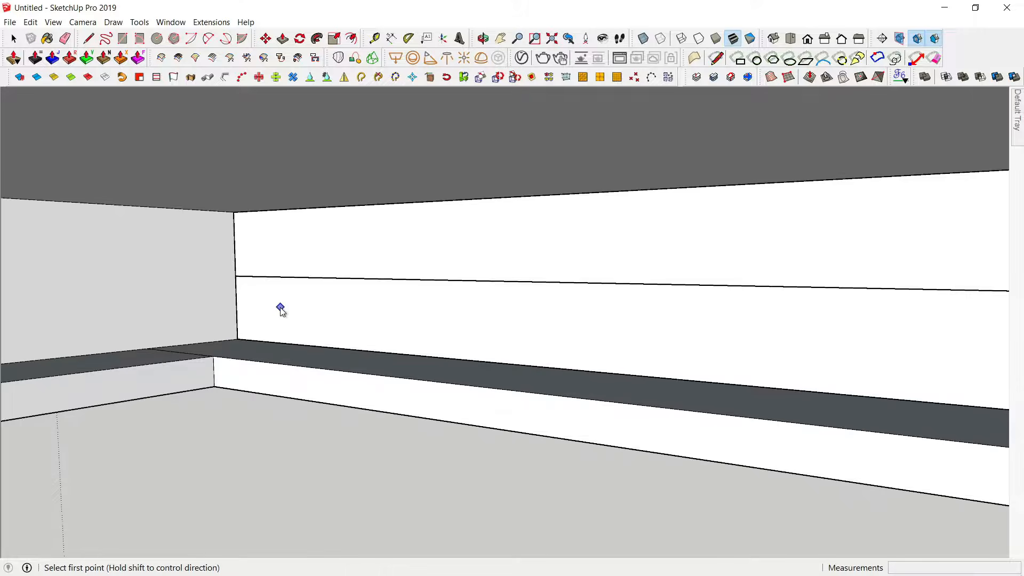
key("space")
- Mirror the rectangle light onto the opposite side wall of the recess
mouse_move(281, 306)
middle_mouse_down()
mouse_move(290, 336)
mouse_move(423, 181)
mouse_move(544, 316)
mouse_move(728, 269)
middle_mouse_up()
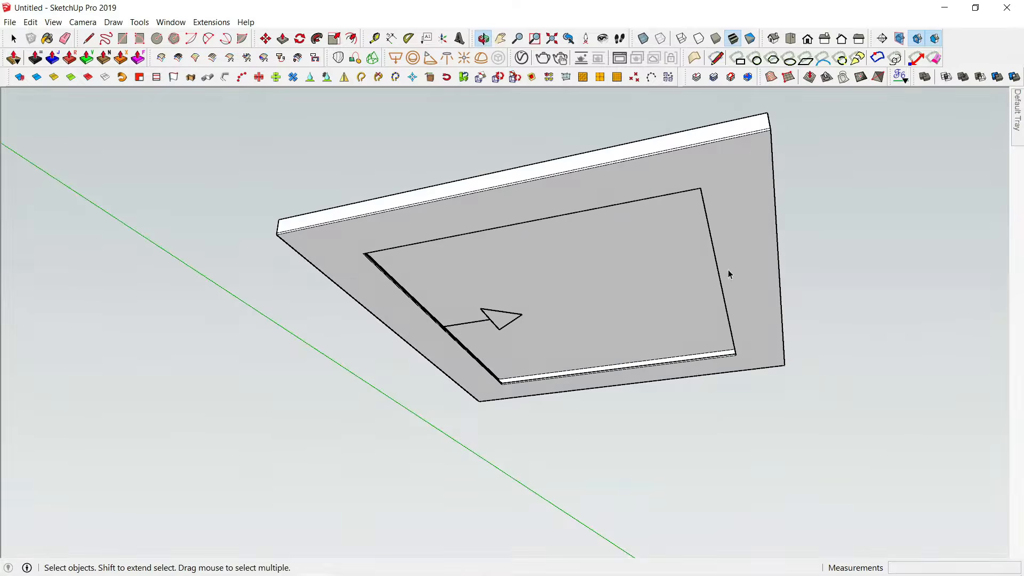
left_click(514, 329)
left_click(511, 324)
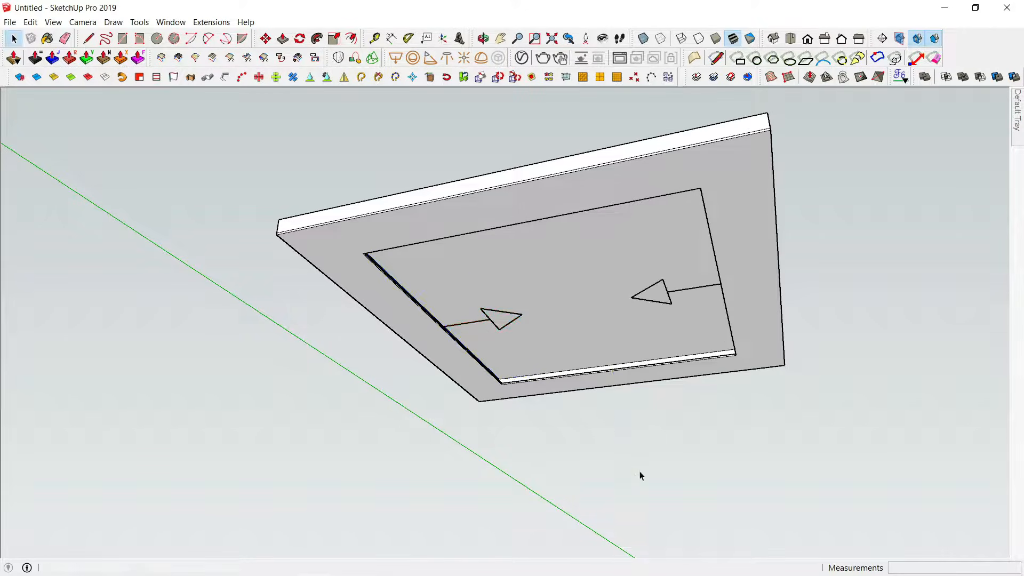
- Copy one of the rectangle lights along its own direction to a spot beyond the recess corner
middle_click_drag(640, 475, 794, 395)
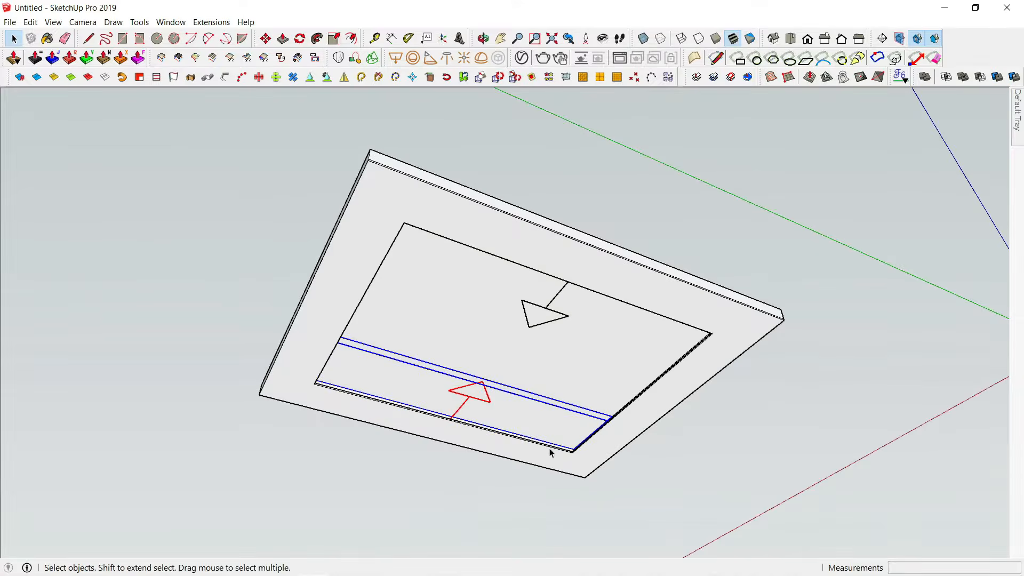
scroll(555, 451, "up", 8)
middle_click_drag(555, 451, 551, 505)
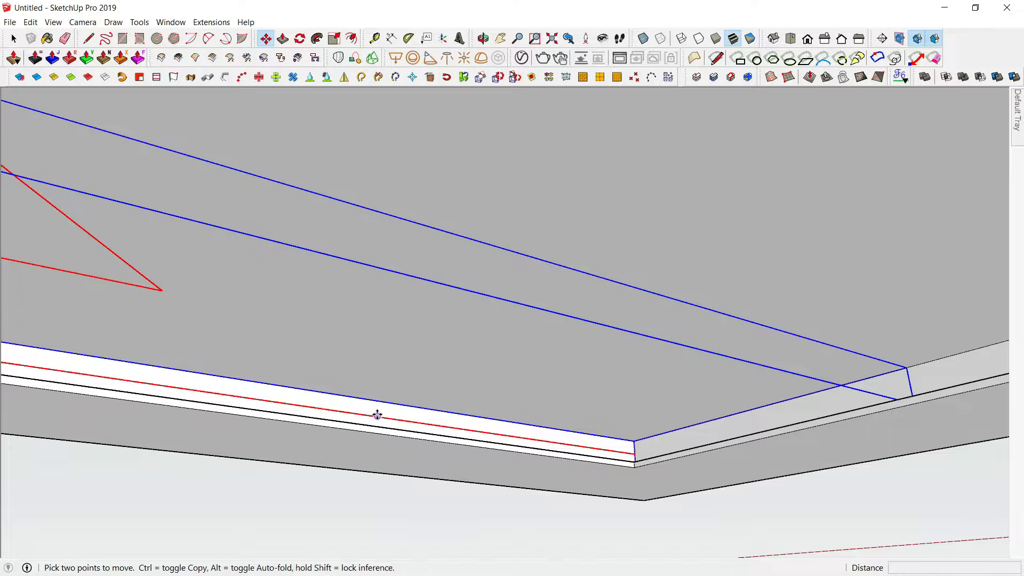
scroll(586, 450, "down", 5)
middle_click_drag(586, 449, 517, 403)
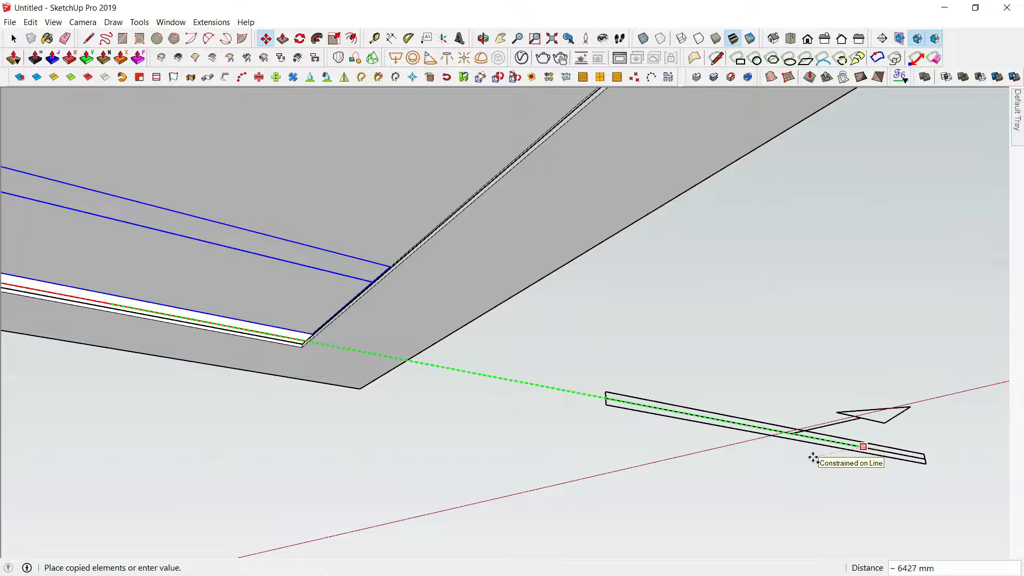
left_click(767, 448)
left_click(561, 398)
scroll(323, 358, "up", 4)
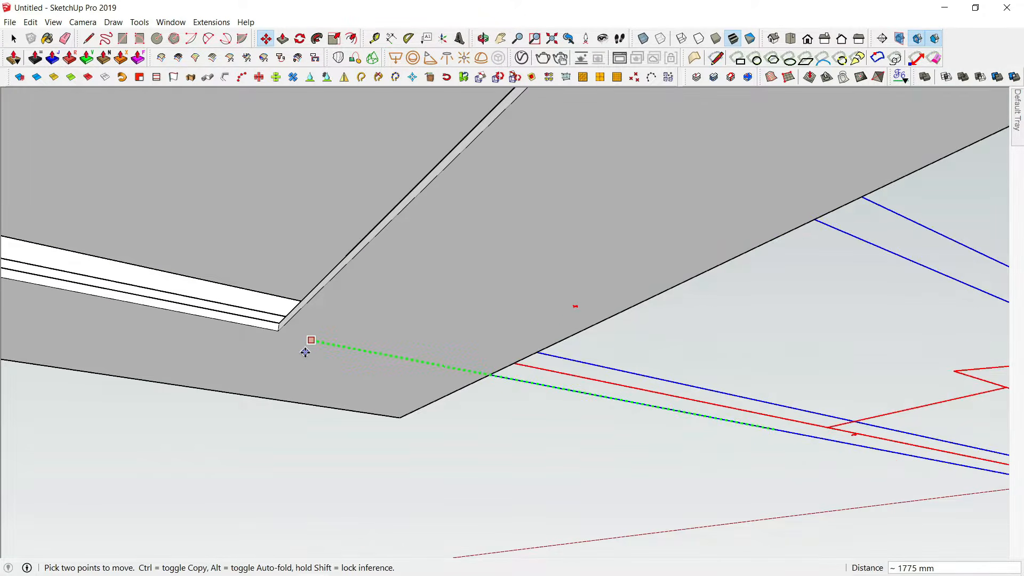
- Rotate the copied light about the recess corner so it lies along the adjacent side wall
middle_click_drag(479, 409, 613, 503)
scroll(330, 356, "up", 3)
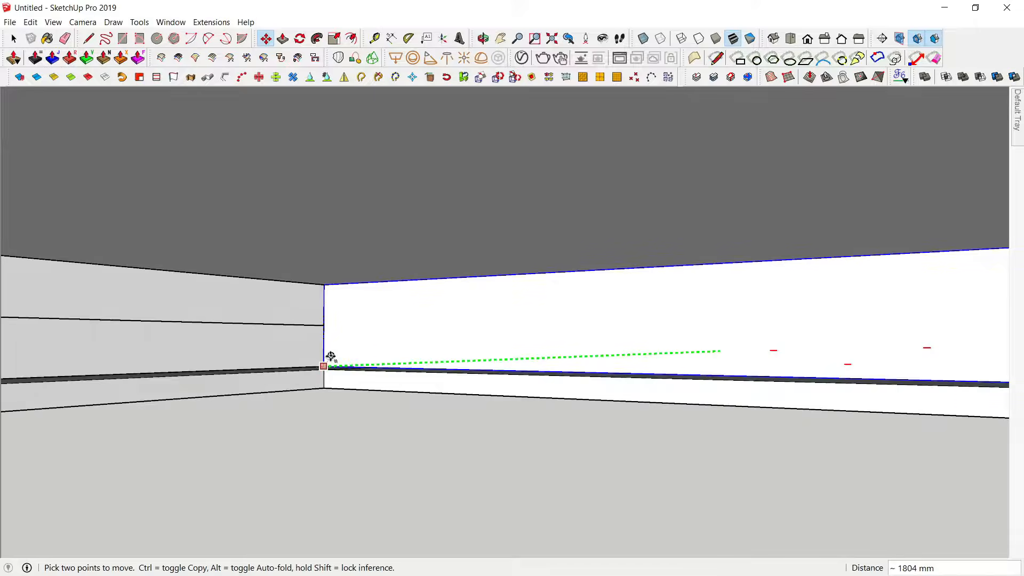
scroll(331, 356, "up", 2)
middle_click_drag(316, 377, 388, 317)
key("q")
scroll(416, 488, "down", 4)
middle_click_drag(653, 547, 570, 418, "shift")
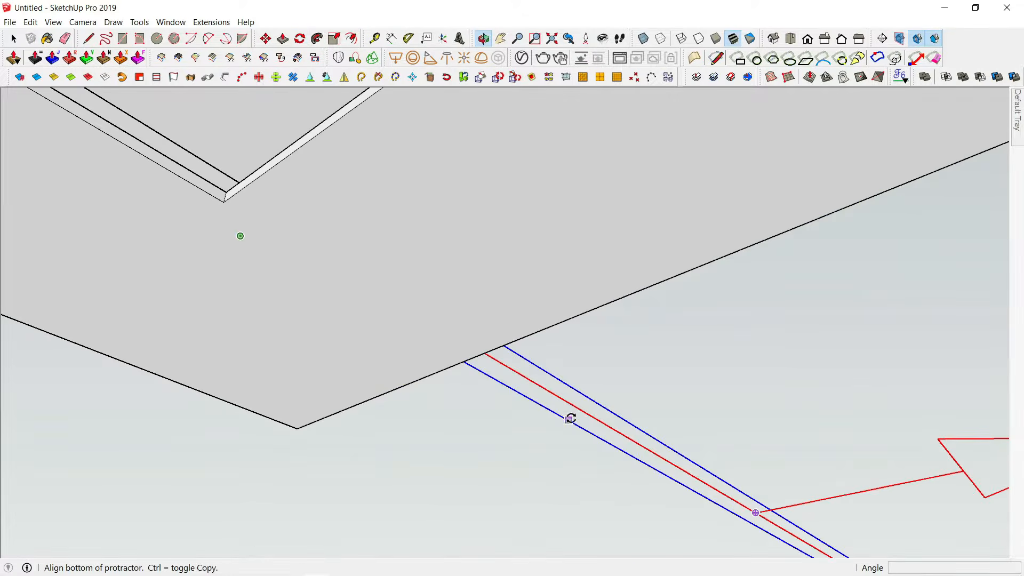
scroll(579, 241, "down", 5)
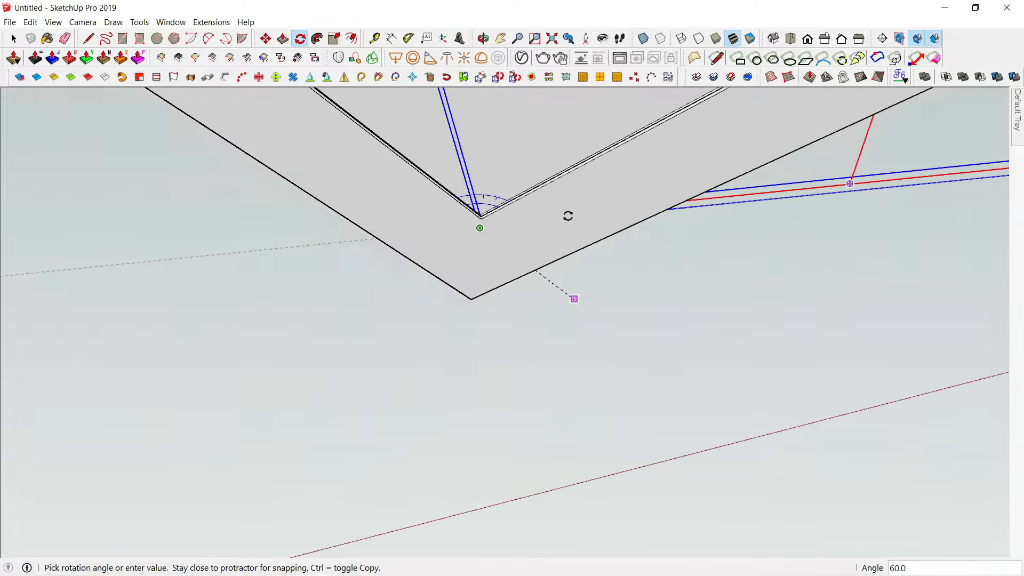
middle_click_drag(534, 163, 508, 267, "shift")
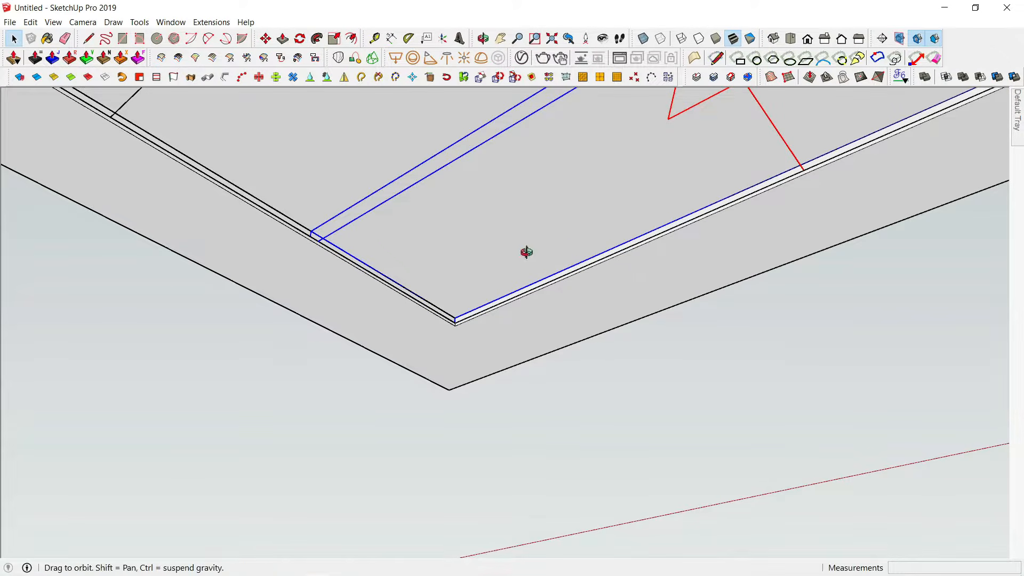
- Scale the rotated light along the red axis to about 0.82 to fit its side wall
middle_click_drag(526, 252, 343, 319)
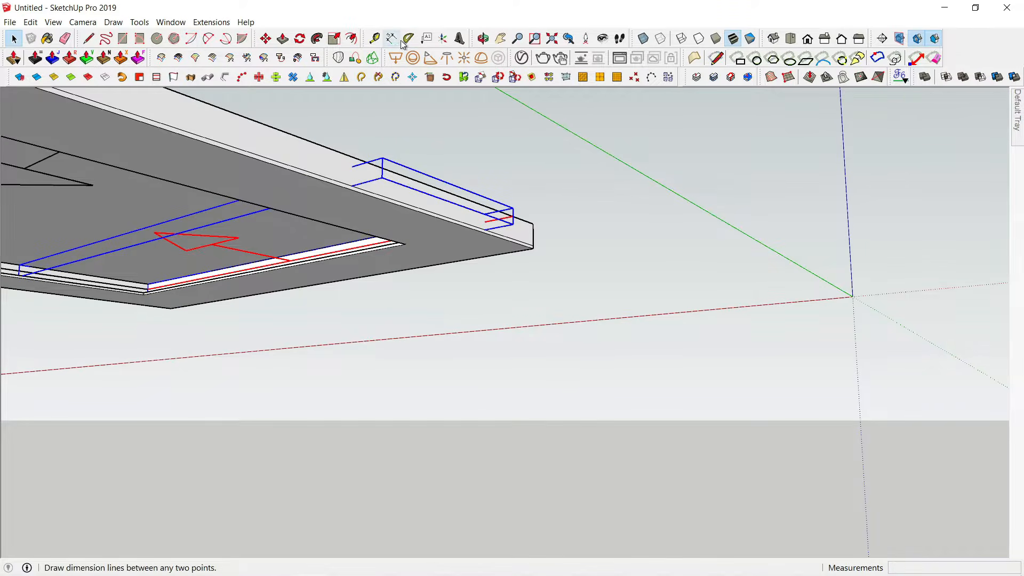
left_click(334, 38)
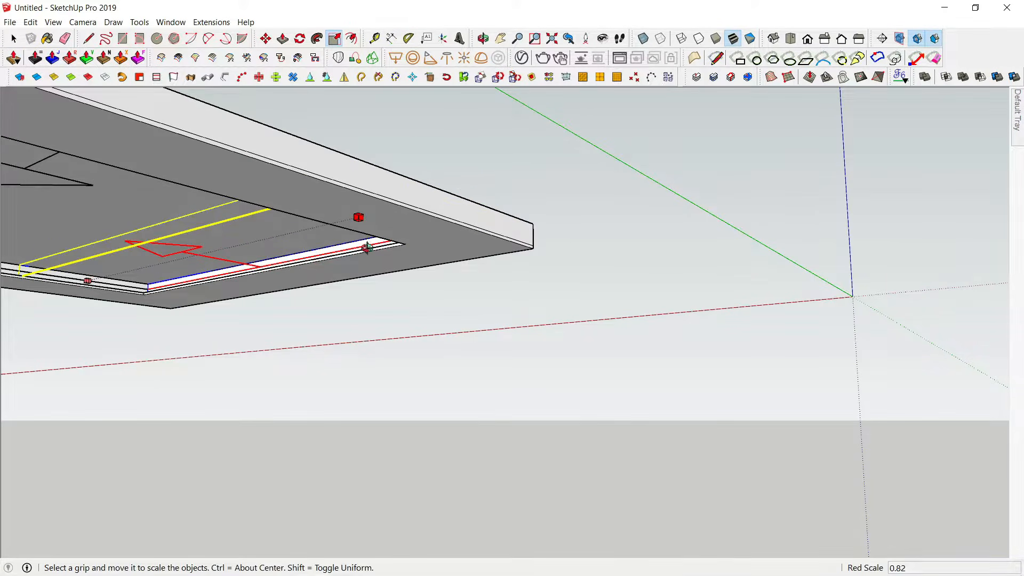
middle_click_drag(367, 248, 762, 202)
scroll(762, 200, "up", 3)
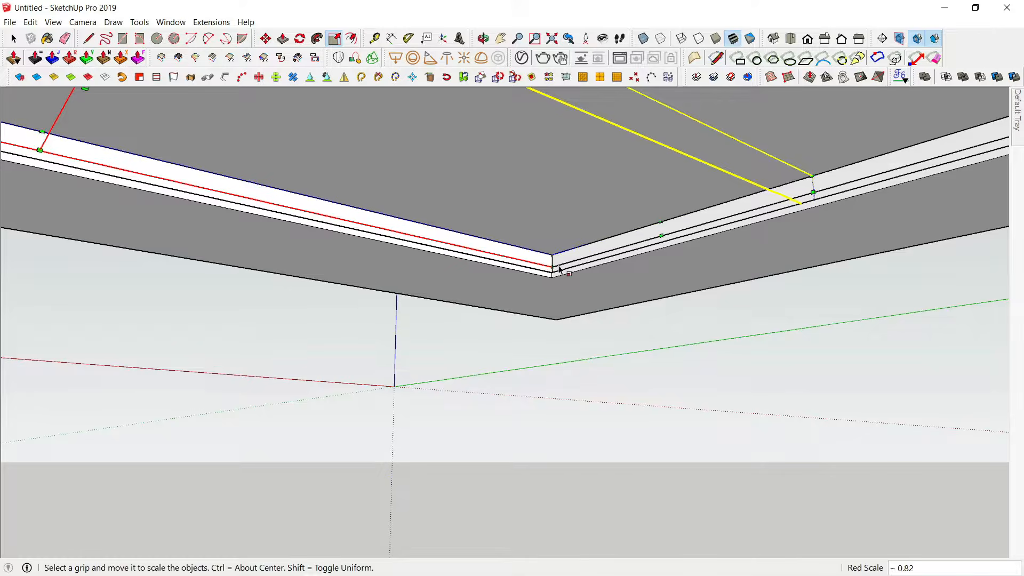
key("space")
- Mirror the scaled rectangle light across the recess so all four side walls of the cove have a light
scroll(556, 293, "down", 5)
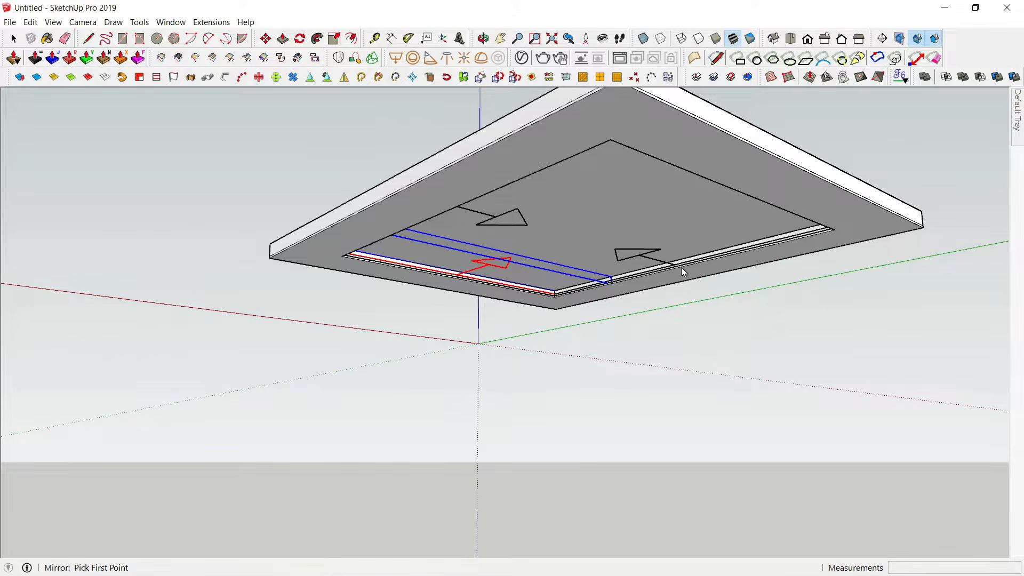
scroll(680, 267, "up", 4)
scroll(682, 265, "down", 2)
middle_click_drag(688, 266, 599, 284)
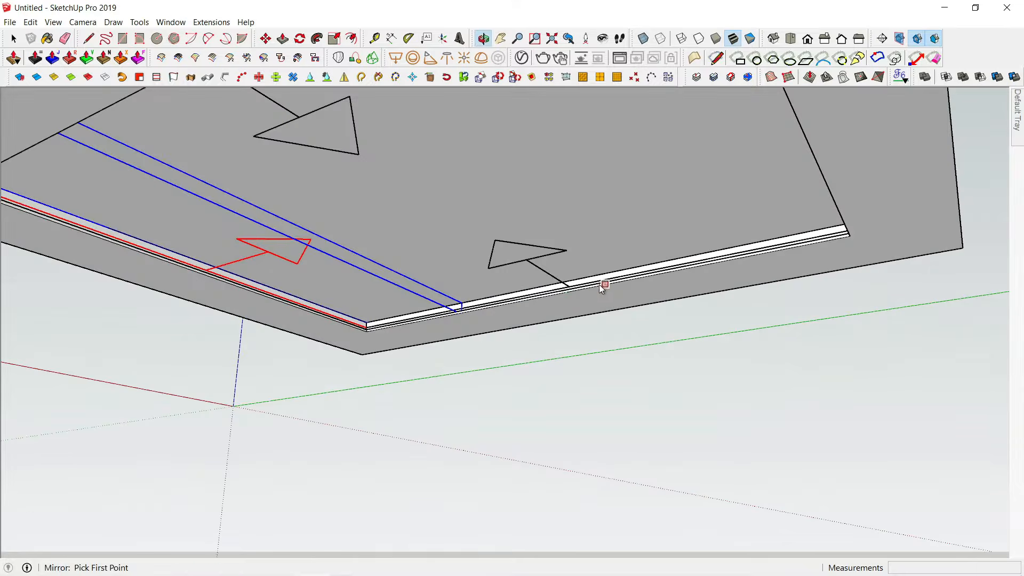
scroll(565, 291, "up", 2)
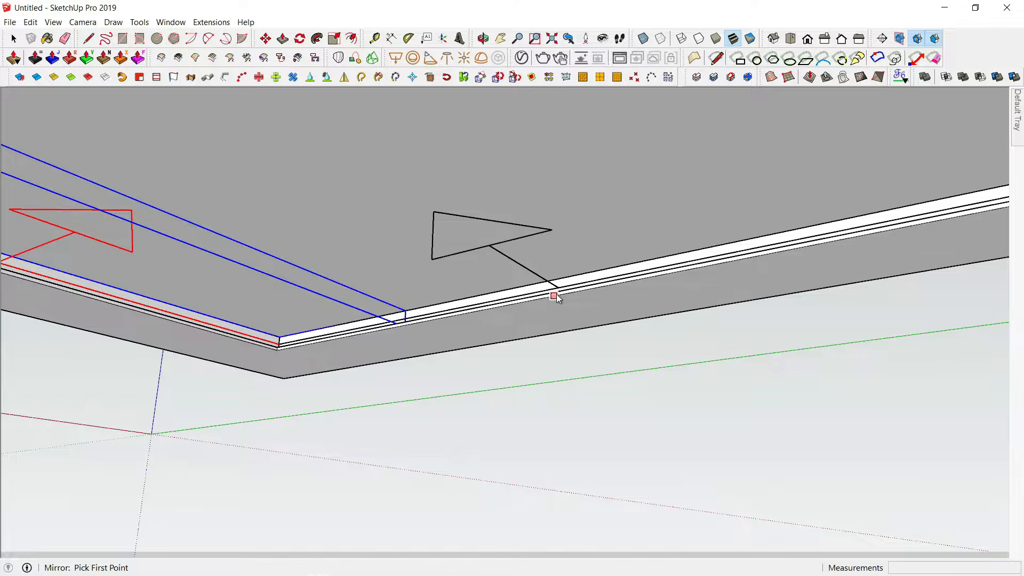
scroll(555, 295, "up", 2)
scroll(534, 417, "down", 4)
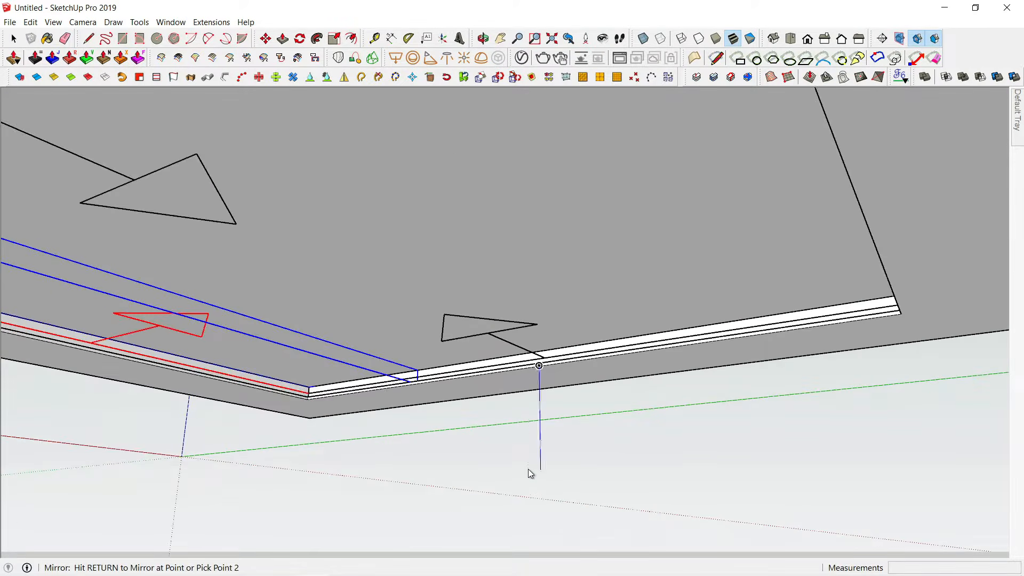
middle_click_drag(528, 471, 530, 347, "shift")
scroll(521, 442, "down", 5)
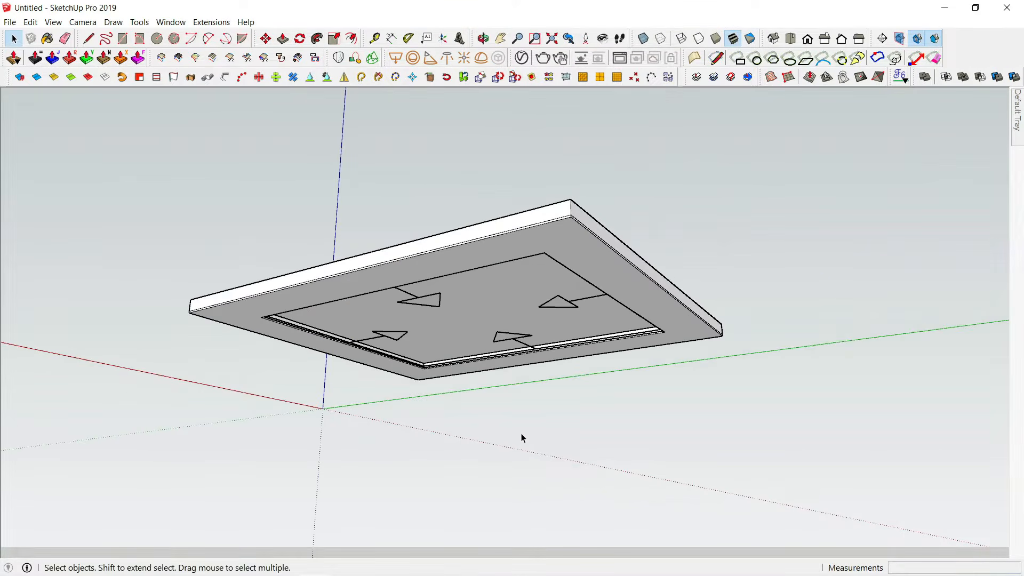
- Select the whole ceiling together with its four rectangle lights and make them one group
middle_click_drag(521, 437, 267, 441)
scroll(288, 437, "down", 2)
middle_click_drag(341, 399, 462, 255, "shift")
scroll(376, 169, "down", 2)
left_click_drag(311, 127, 641, 300)
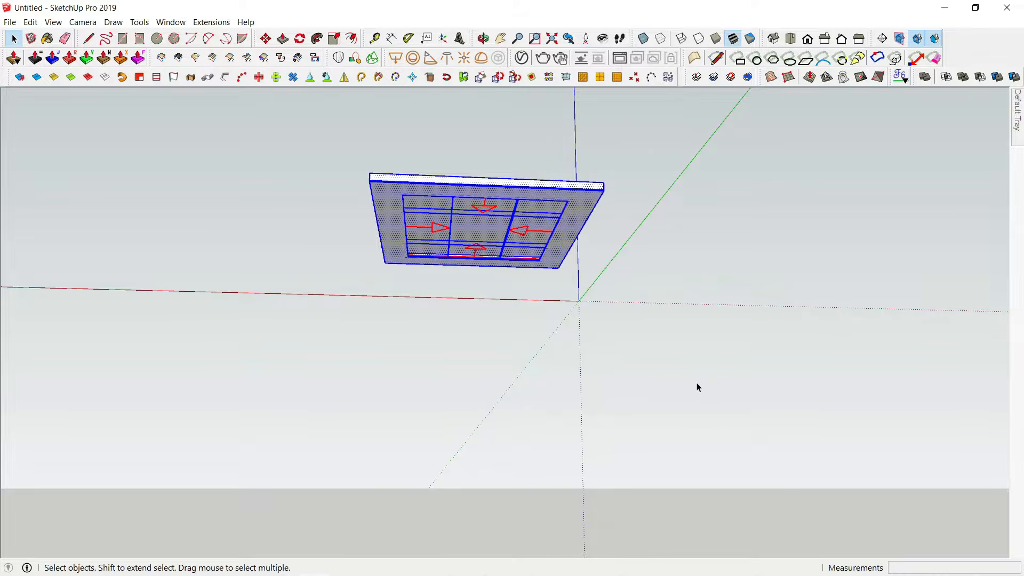
right_click(551, 241)
key("Escape")
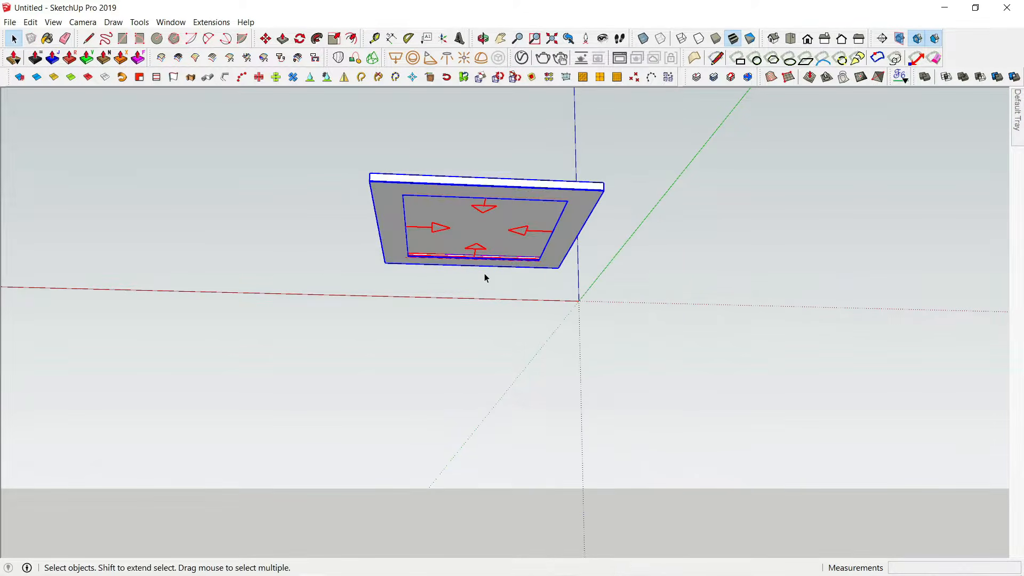
- Move the grouped ceiling straight up by about 2971 mm
middle_click_drag(484, 277, 504, 333)
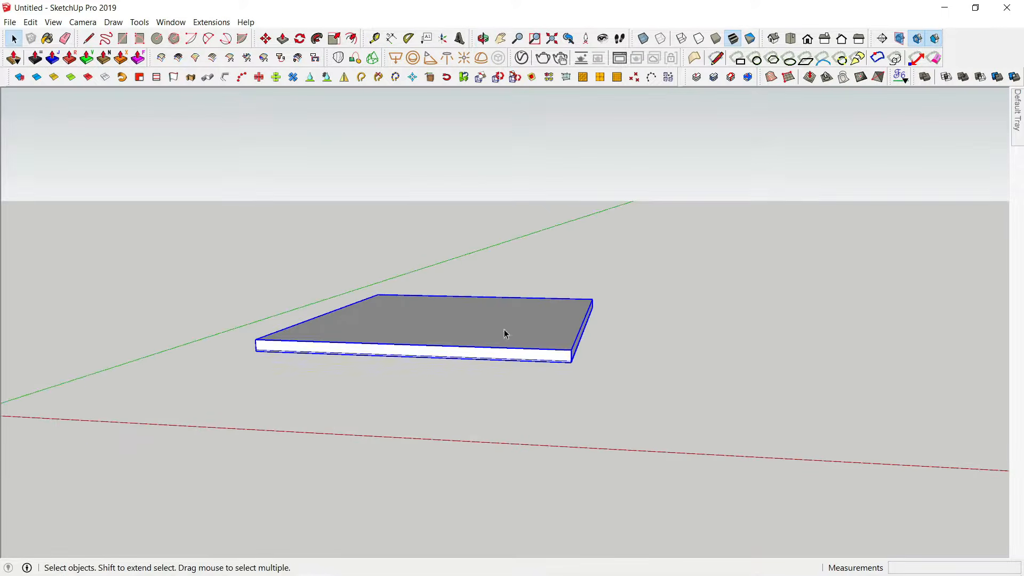
scroll(382, 347, "up", 2)
scroll(461, 224, "down", 4)
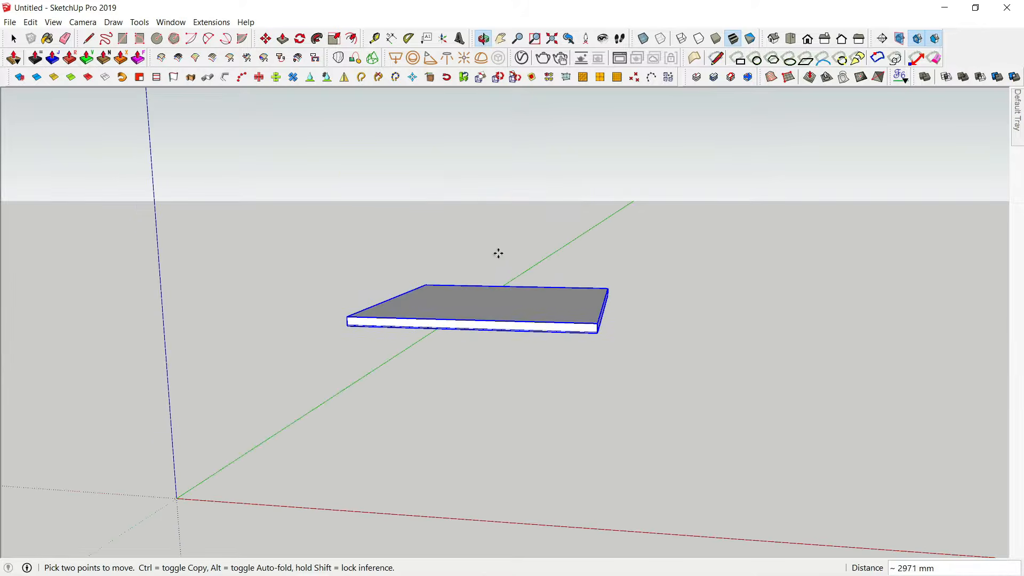
left_click(512, 304)
key("space")
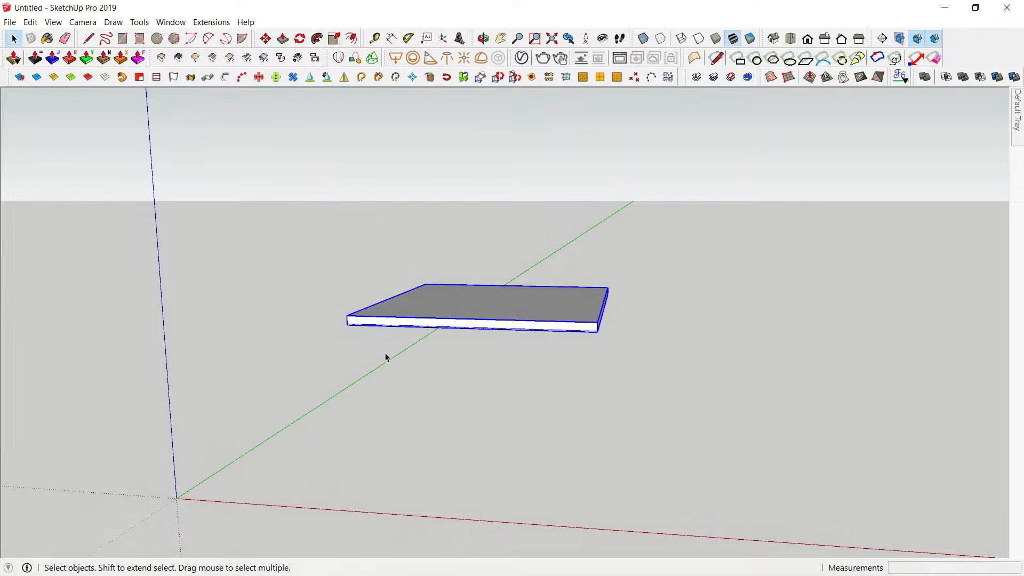
- Draw a 4519 × 5257 mm rectangle over the ceiling's top face and offset its outline outward to form a narrow border strip
middle_click_drag(386, 357, 419, 483)
key("r")
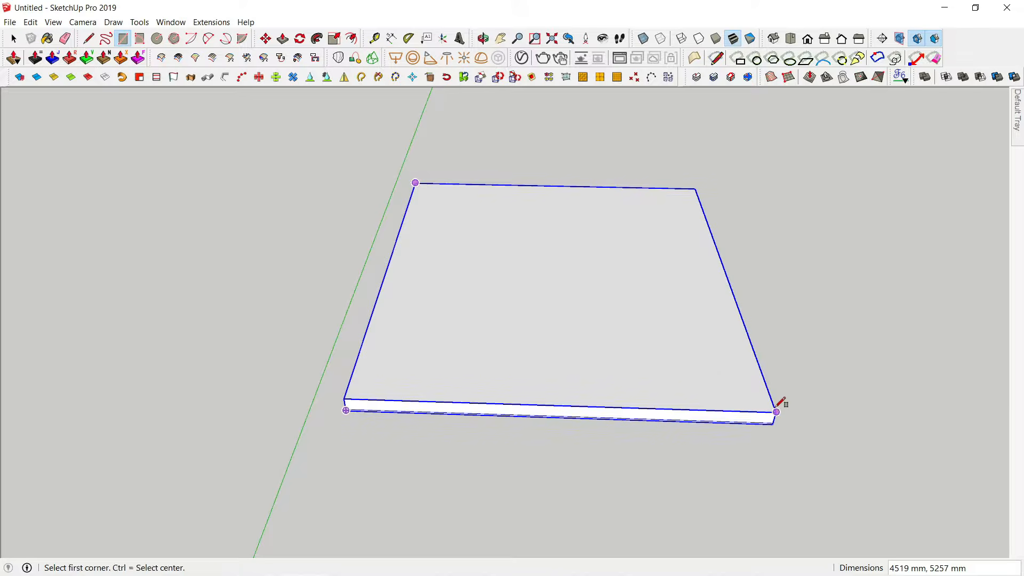
key("space")
left_click(579, 405)
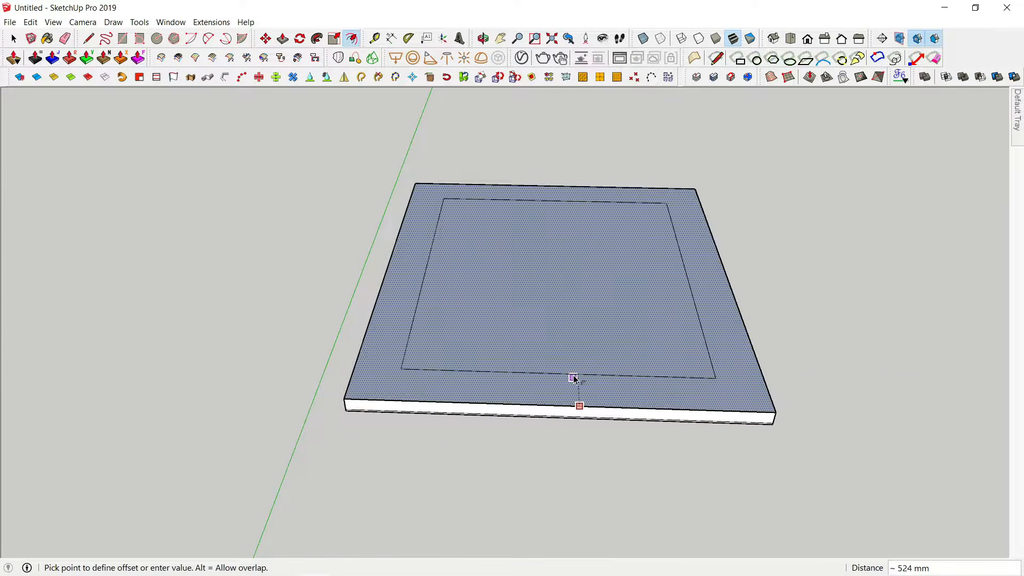
left_click(585, 418)
key("space")
- Push/pull the border strip around the ceiling down to ground level at the origin to form the room walls
scroll(512, 395, "up", 3)
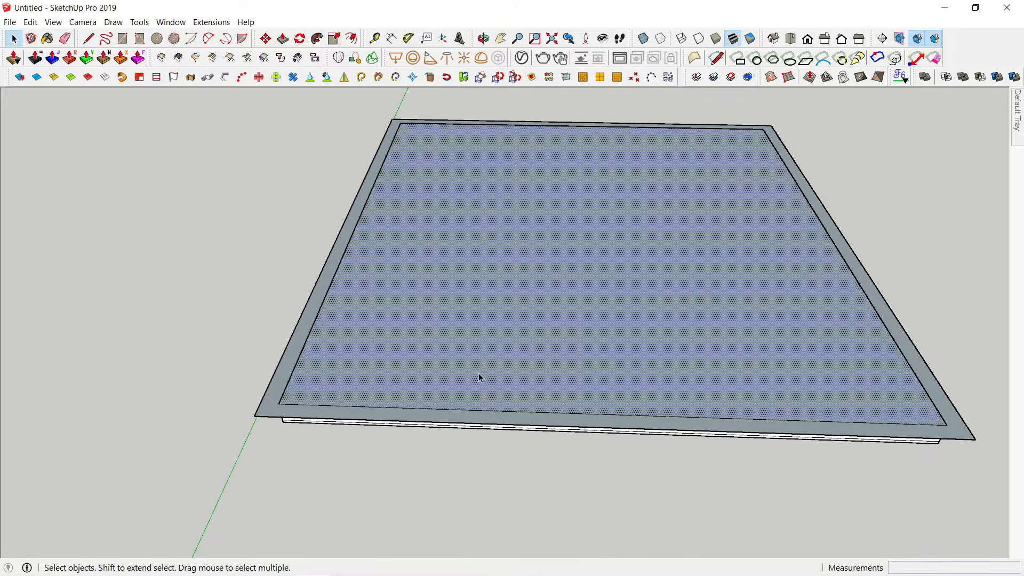
key("p")
left_click(430, 418)
scroll(411, 469, "down", 5)
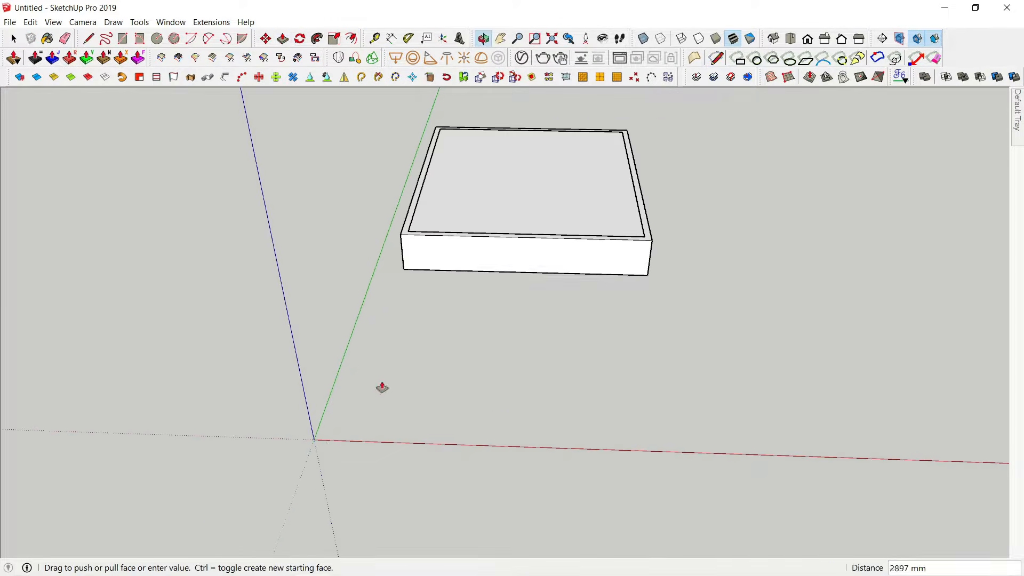
left_click(314, 440)
key("space")
- Select all connected wall geometry and make it a group separate from the ceiling
middle_click_drag(314, 440, 519, 478)
scroll(518, 277, "up", 4)
triple_click(516, 283)
scroll(516, 287, "down", 5)
scroll(493, 398, "up", 2)
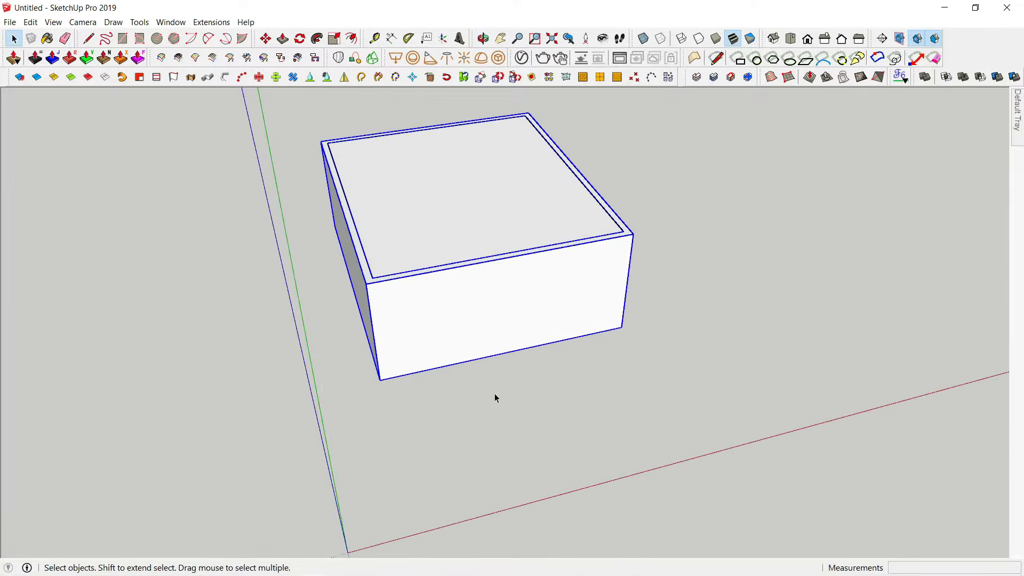
middle_click_drag(494, 397, 472, 281)
scroll(471, 281, "up", 5)
middle_click_drag(491, 411, 400, 469)
scroll(302, 474, "down", 4)
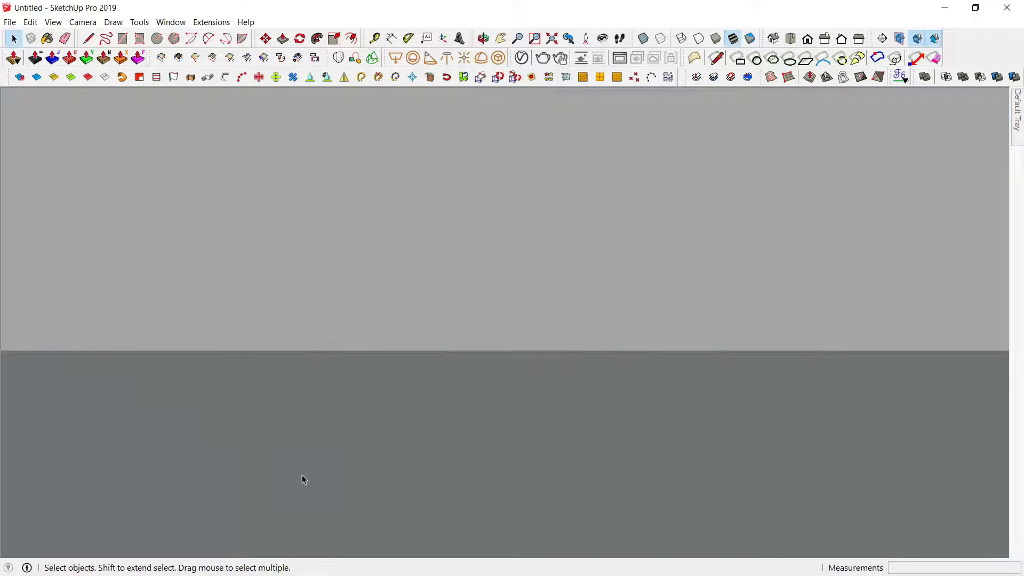
scroll(311, 462, "down", 5)
middle_click_drag(379, 404, 546, 453)
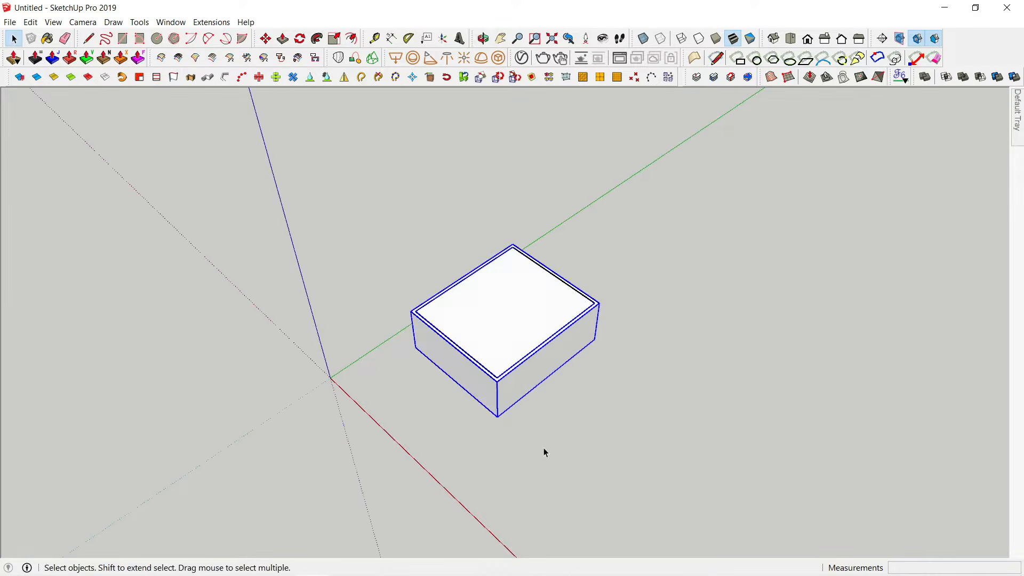
- Scale the wall group along the green axis so the room extends well past the ceiling's front edge and the red axis
key("ctrl+a")
middle_click_drag(415, 405, 377, 452)
scroll(437, 373, "up", 3)
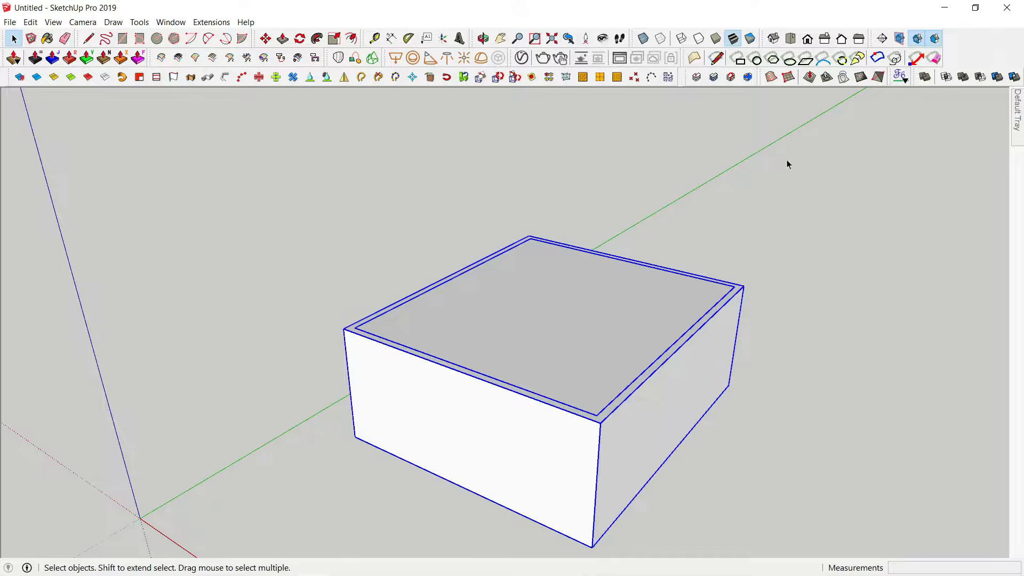
middle_click_drag(470, 392, 677, 439)
key("s")
left_click(632, 426)
scroll(679, 472, "down", 4)
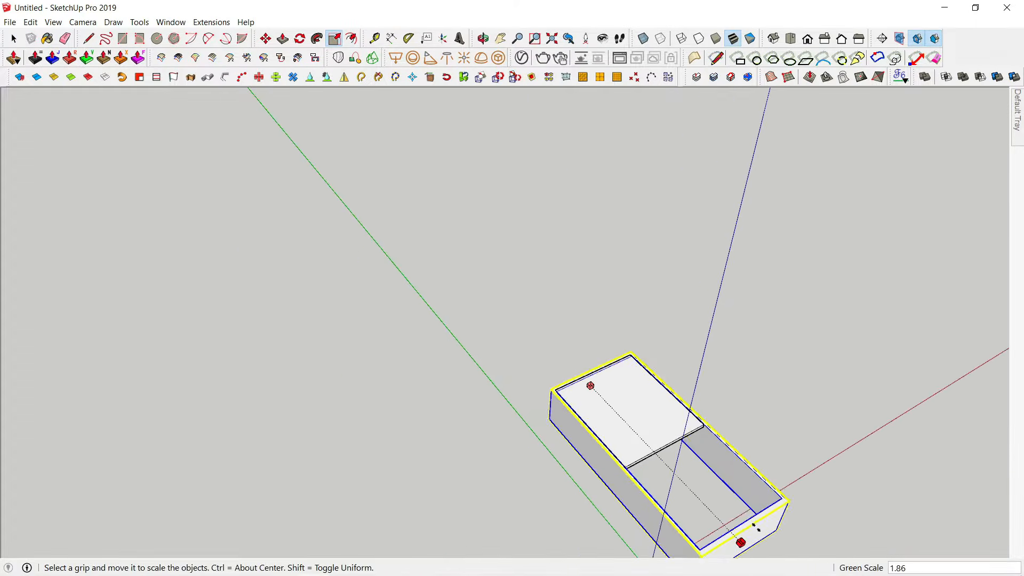
middle_click_drag(752, 531, 629, 366, "shift")
left_click(629, 367)
key("space")
scroll(502, 262, "up", 3)
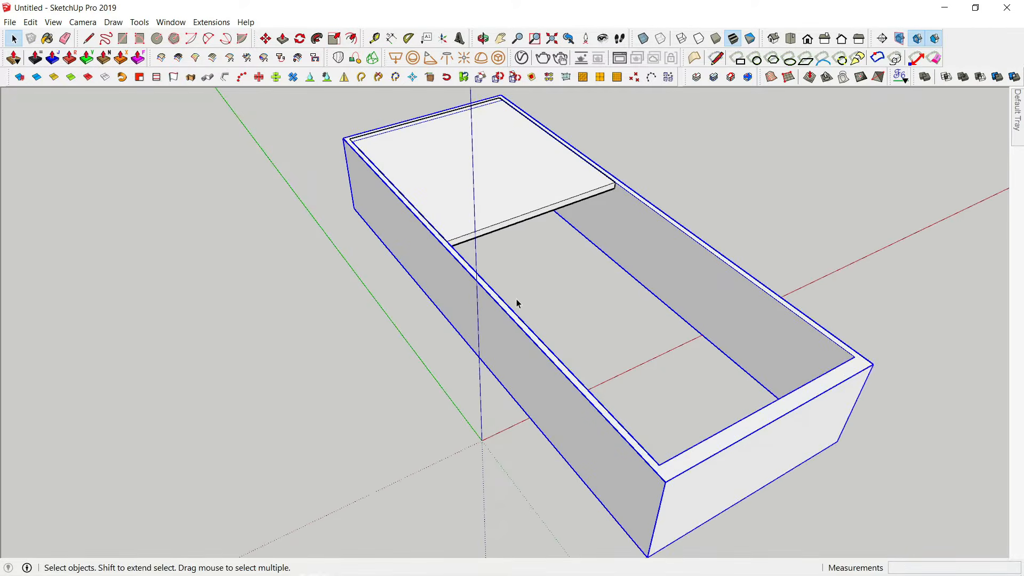
- Draw a floor rectangle between opposite inner corners at the bottom of the walls and reverse its face
middle_click_drag(516, 299, 516, 3)
key("r")
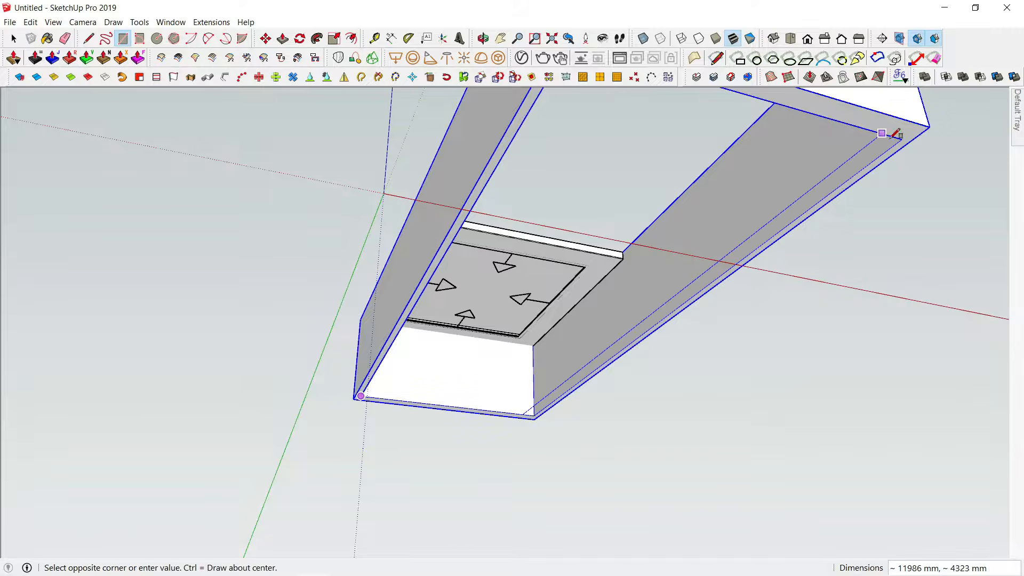
left_click(901, 139)
key("space")
left_click(737, 178)
right_click(738, 178)
left_click(786, 294)
- Bring the camera inside the room so it faces the far end wall beneath the recessed ceiling
middle_click_drag(786, 293, 544, 286)
scroll(573, 359, "up", 4)
right_click(565, 462)
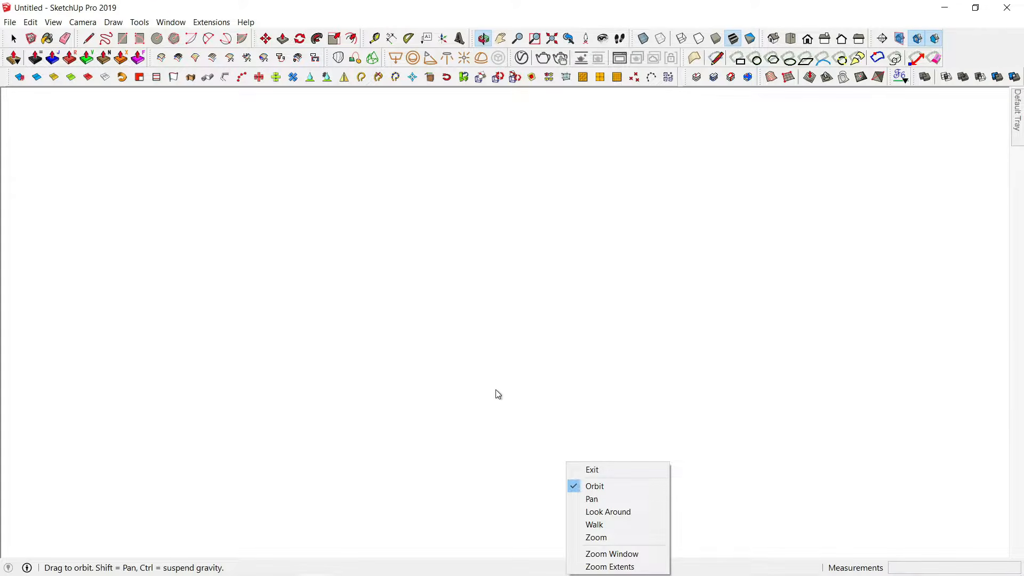
left_click(468, 397)
scroll(468, 397, "down", 4)
scroll(495, 245, "up", 4)
middle_click_drag(495, 235, 562, 214, "shift")
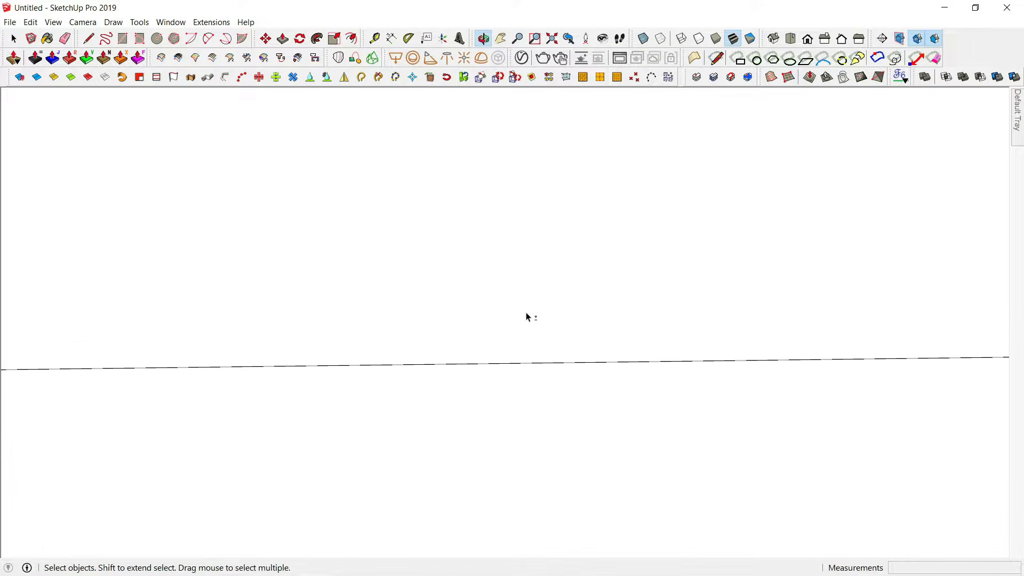
middle_click_drag(526, 317, 573, 273)
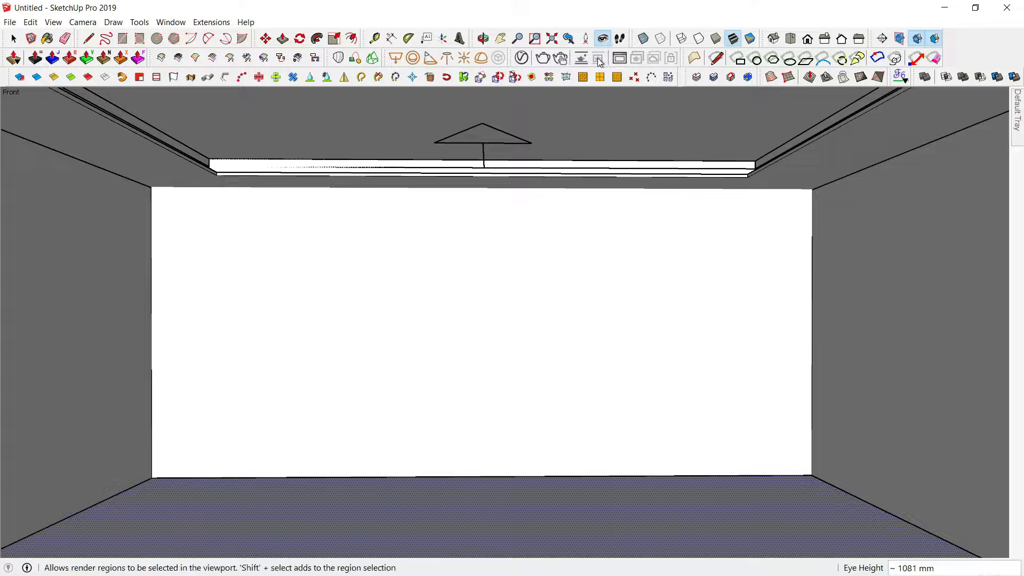
- Walk the camera back from the end wall and tilt it up to frame the recess with all four lights
left_click(620, 38)
left_click_drag(514, 261, 518, 373)
left_click_drag(518, 374, 512, 350)
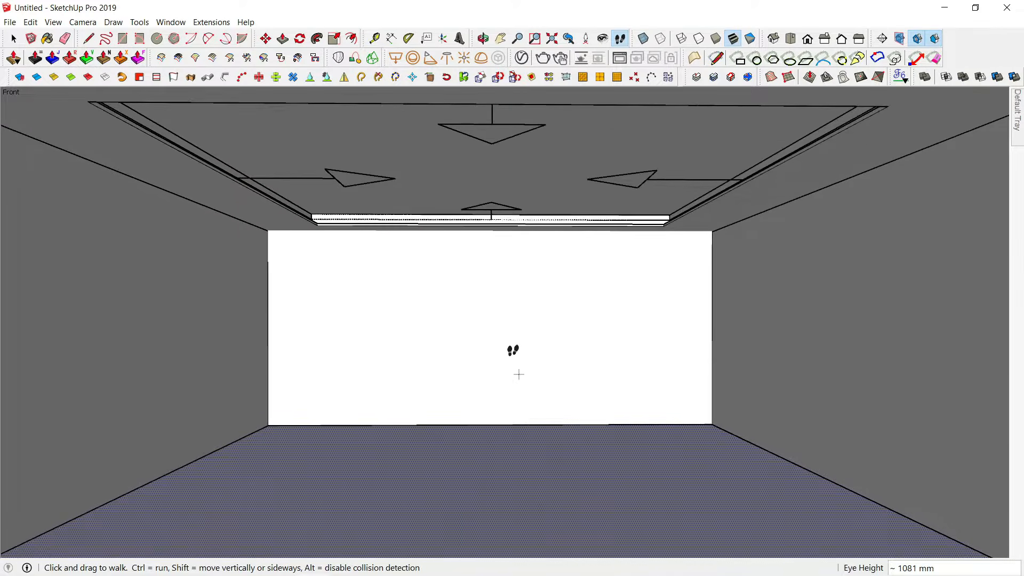
middle_click_drag(512, 349, 507, 256)
middle_click_drag(510, 375, 507, 301, "shift")
- Add a scene for this ceiling view and update it with the current camera
left_click(53, 22)
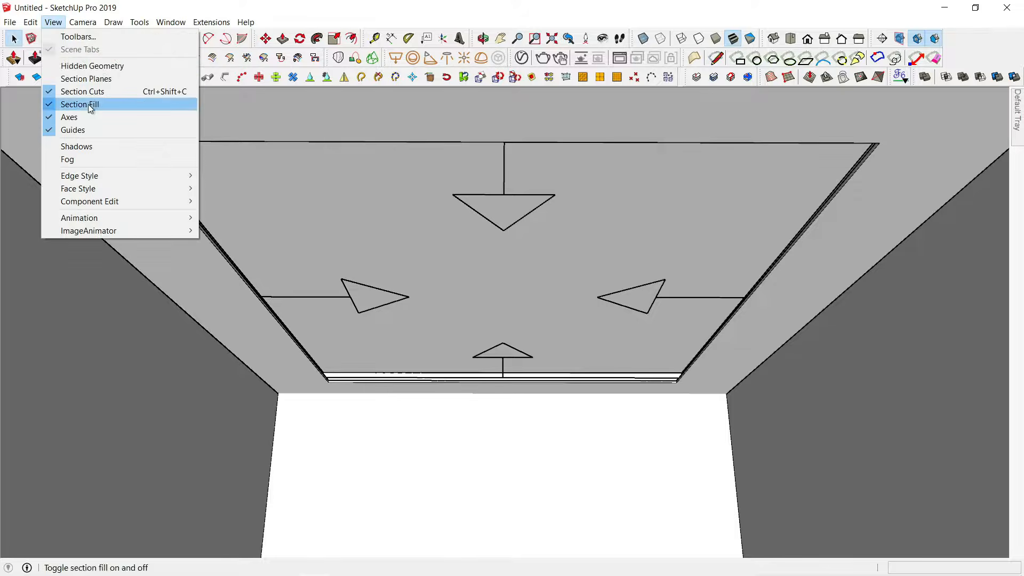
mouse_move(160, 217)
left_click(224, 217)
right_click(29, 94)
left_click(76, 147)
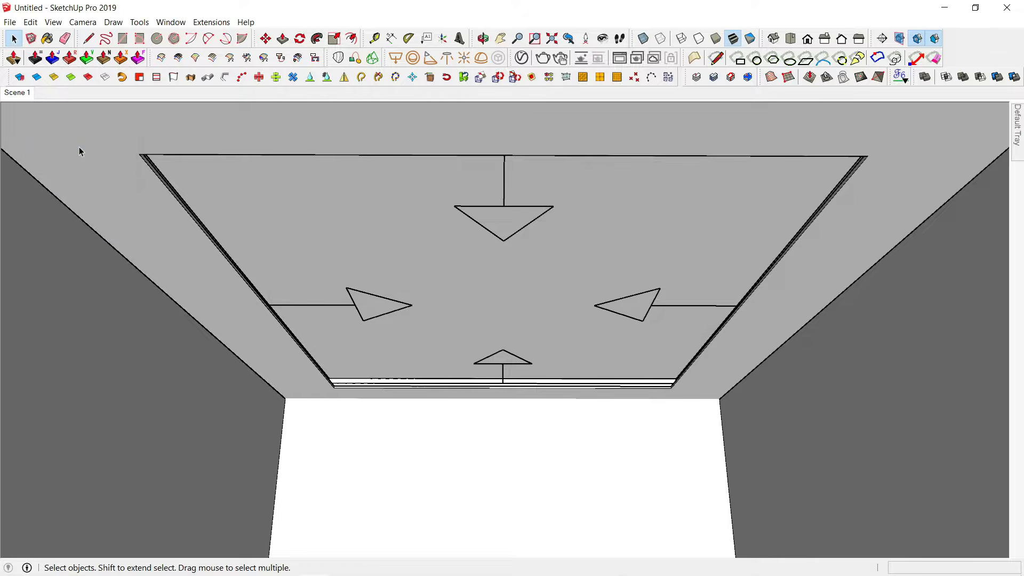
- Draw a rectangle of about 6.9 by 4.3 m over the open part of the room's top and return to Scene 1
scroll(378, 332, "down", 5)
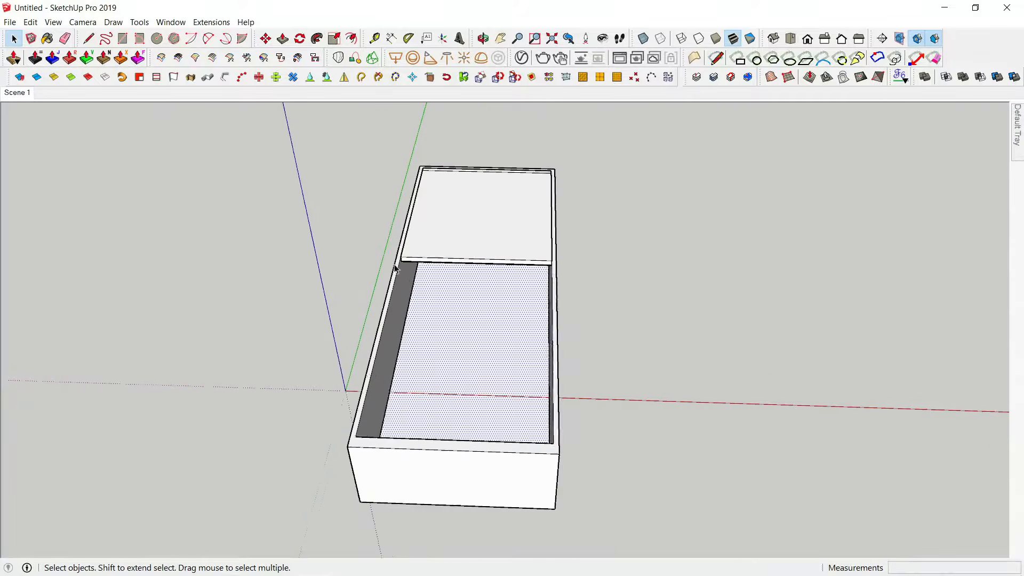
scroll(394, 266, "up", 3)
scroll(413, 235, "down", 6)
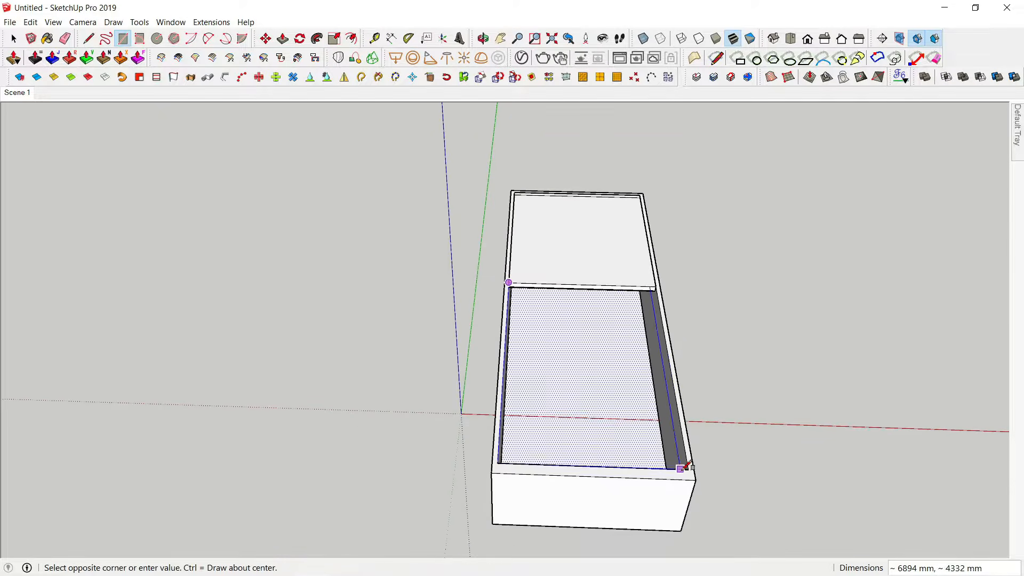
key("space")
left_click(12, 96)
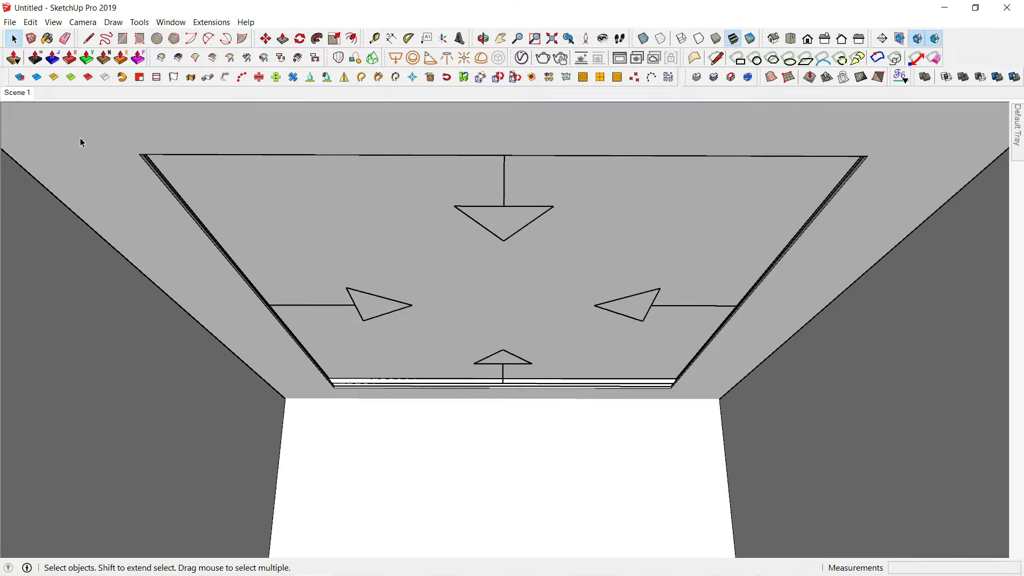
- In the V-Ray lights list, set the Rectangle Light's color to pale yellow and its intensity to 150
middle_click_drag(555, 328, 417, 324)
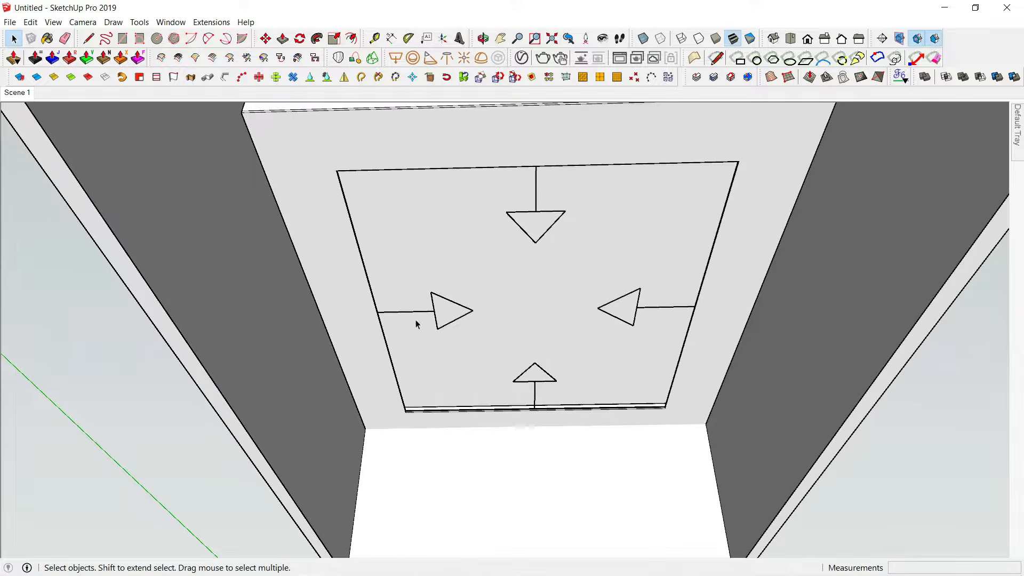
left_click(521, 58)
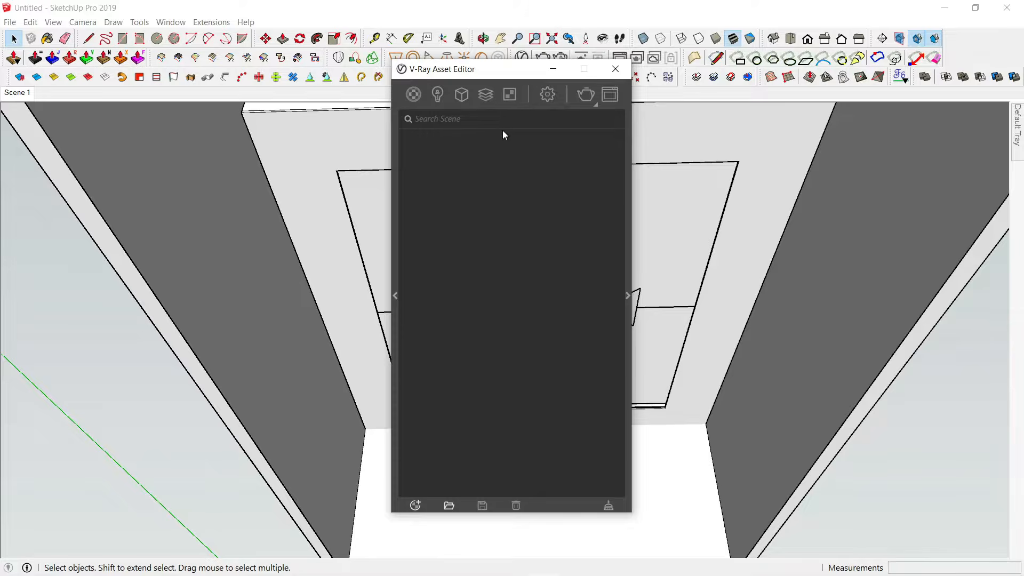
left_click(438, 95)
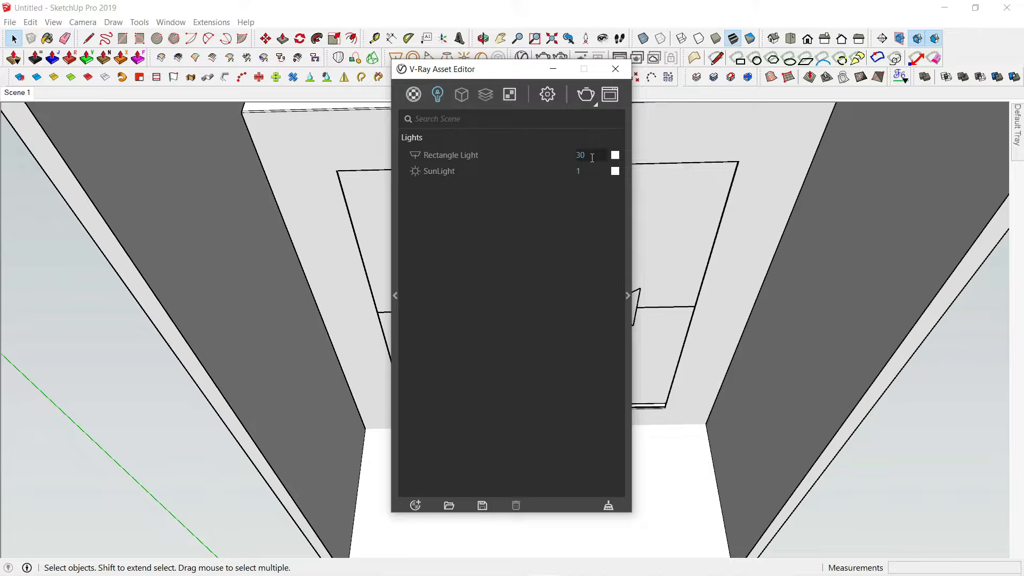
left_click(615, 155)
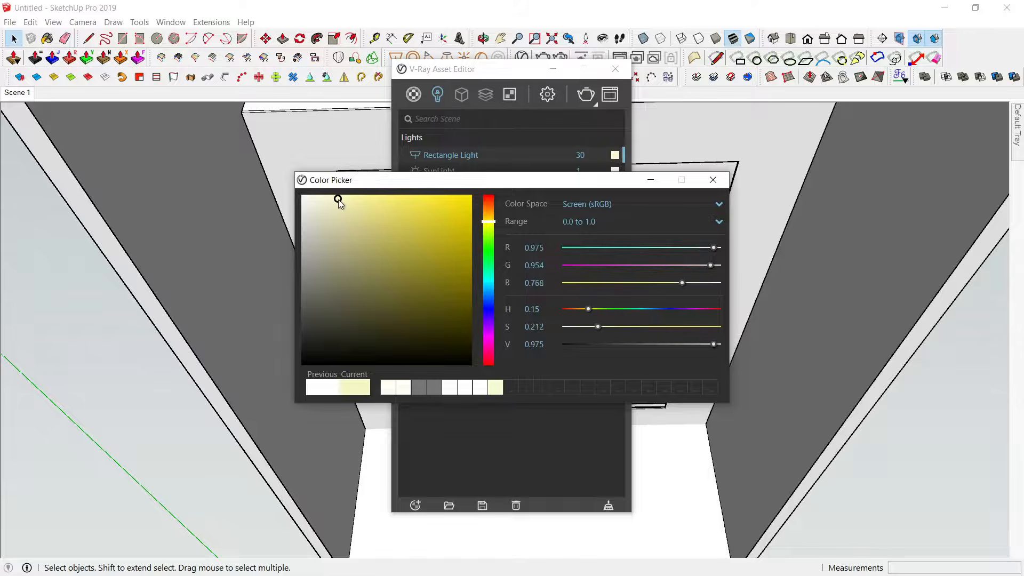
left_click(647, 184)
type("150")
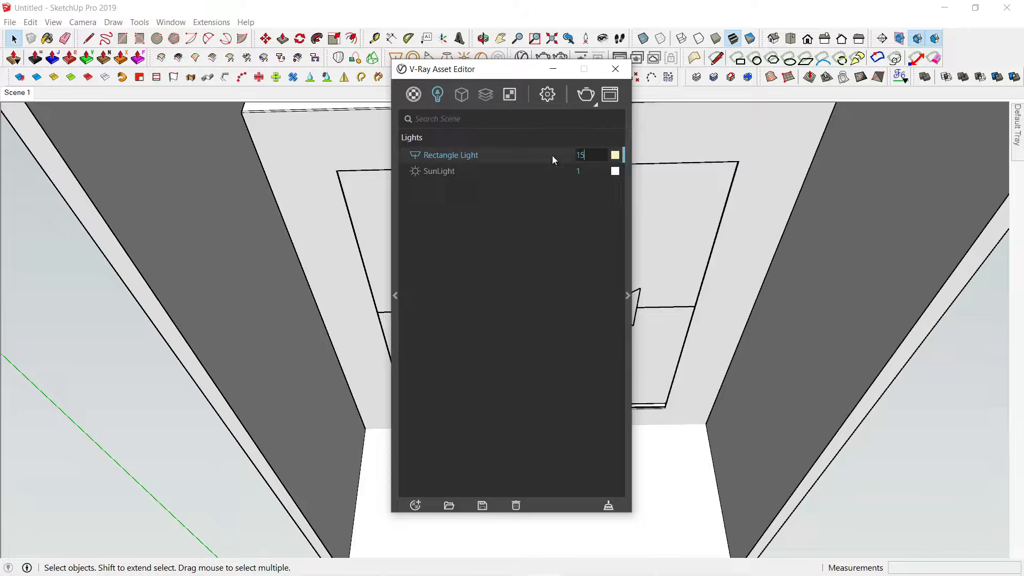
- Confirm the Rectangle Light's intensity of 150 and return to the saved Scene 1 view
key("Return")
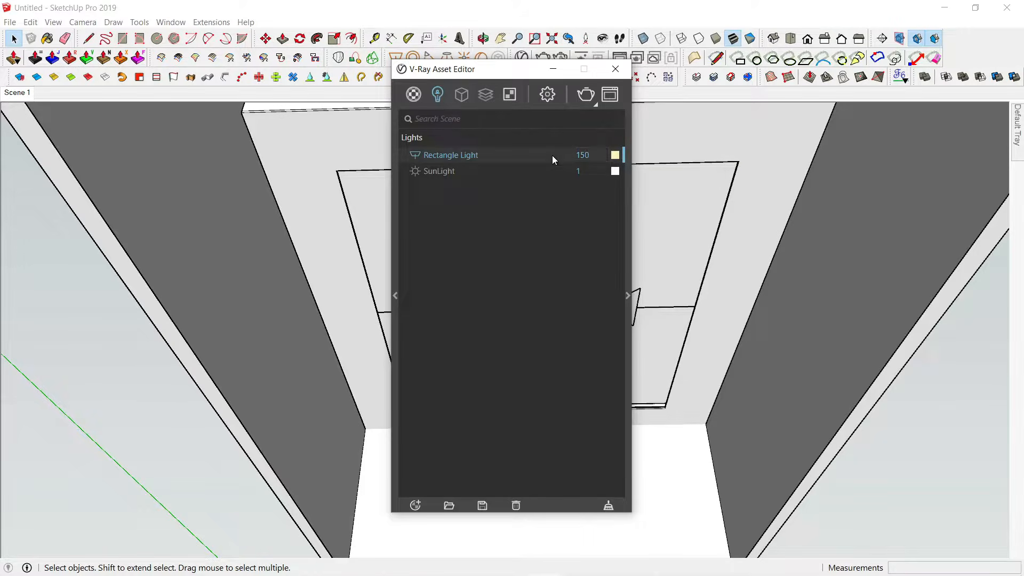
left_click(552, 69)
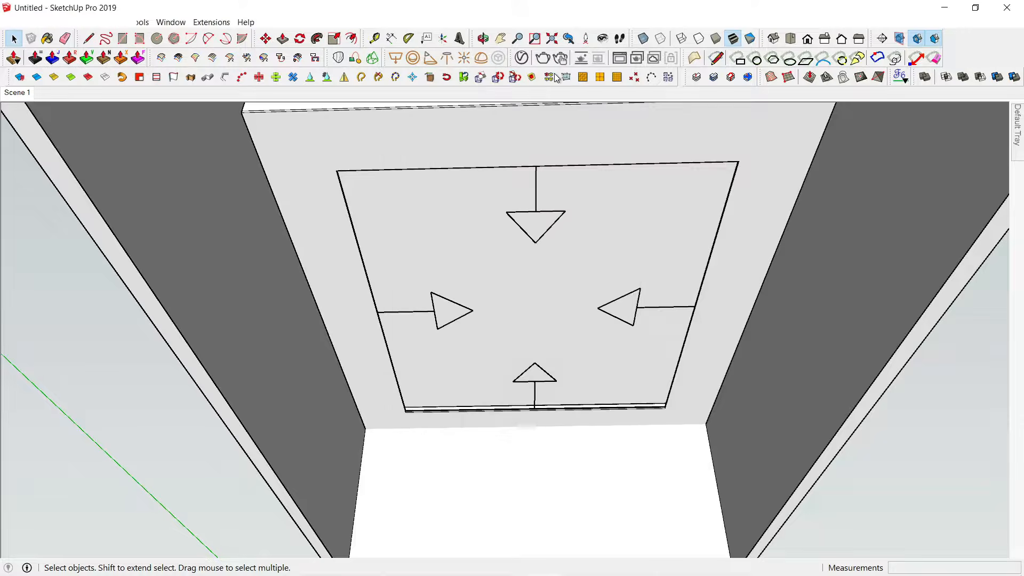
left_click(18, 94)
left_click(550, 39)
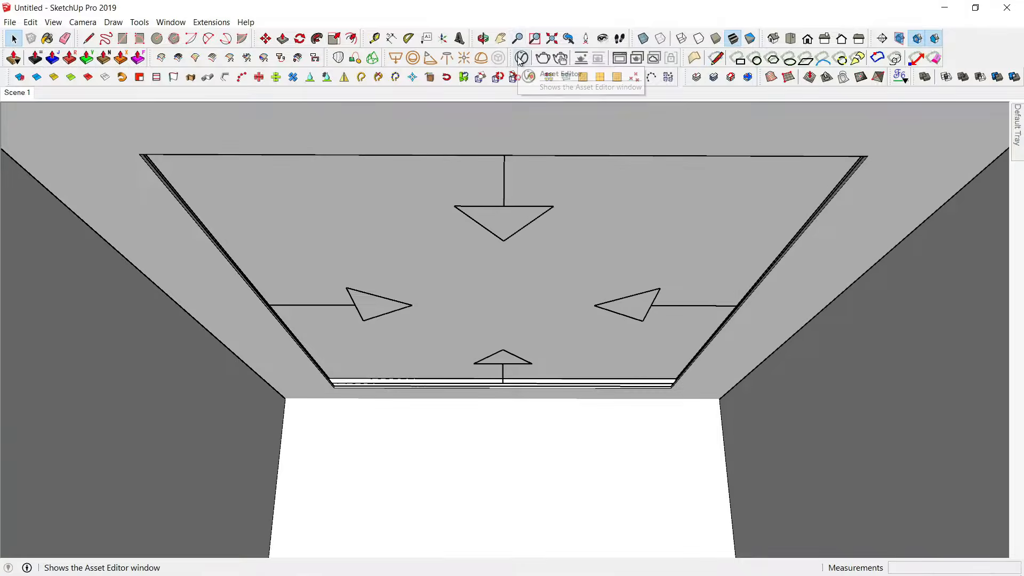
- In the V-Ray render settings, lower the quality to Low and turn on Safe Frame for the render output
left_click(521, 57)
left_click(553, 100)
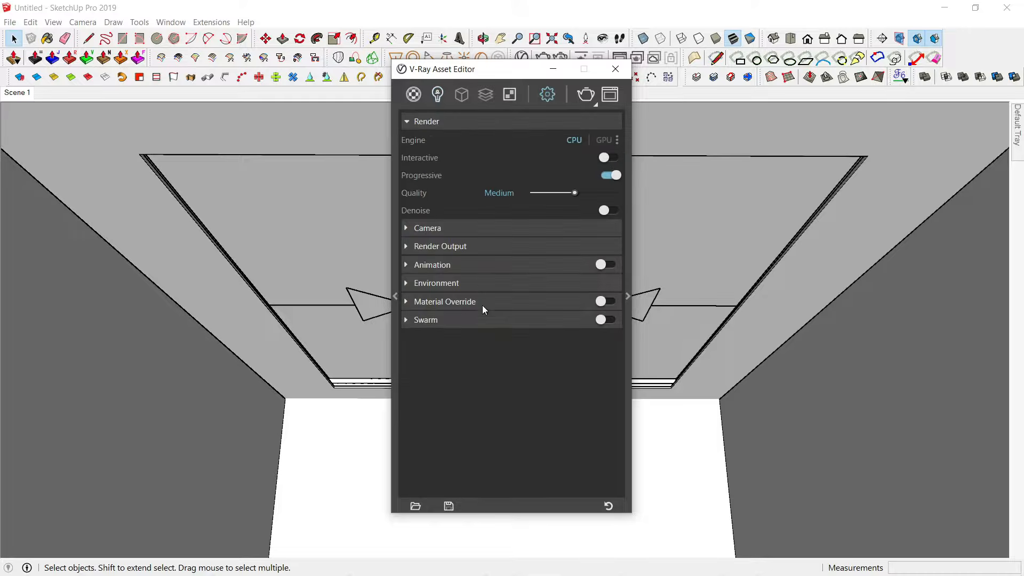
left_click(554, 196)
left_click(434, 246)
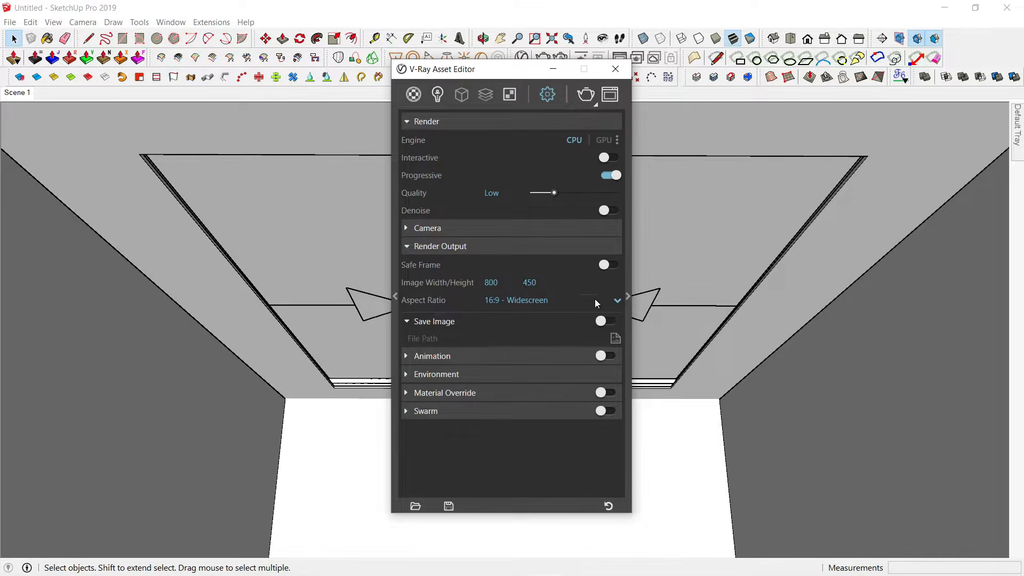
left_click(609, 265)
- Set the global illumination primary rays to Irradiance map and enable Ambient Occlusion
left_click(627, 296)
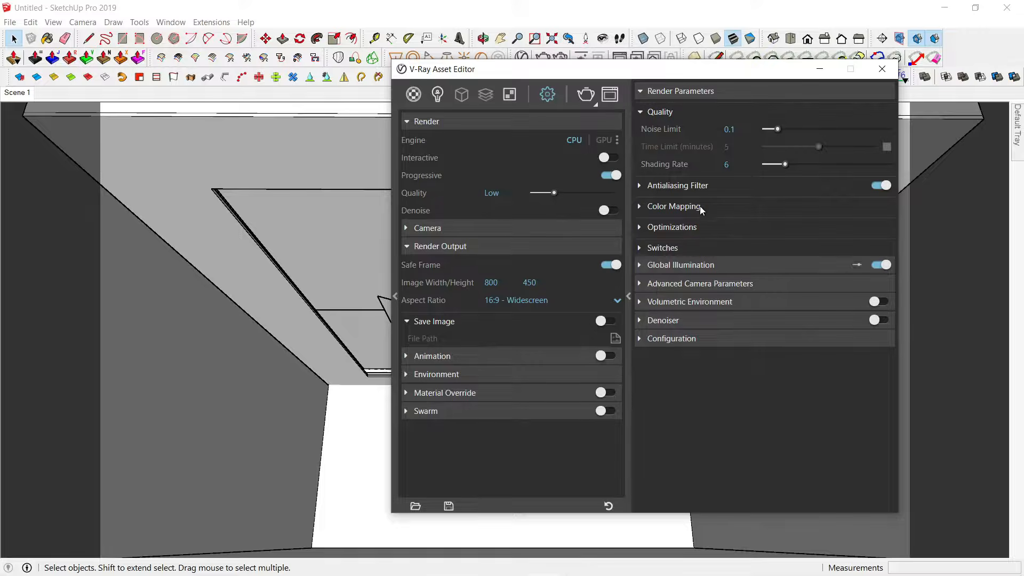
left_click(703, 265)
left_click(881, 285)
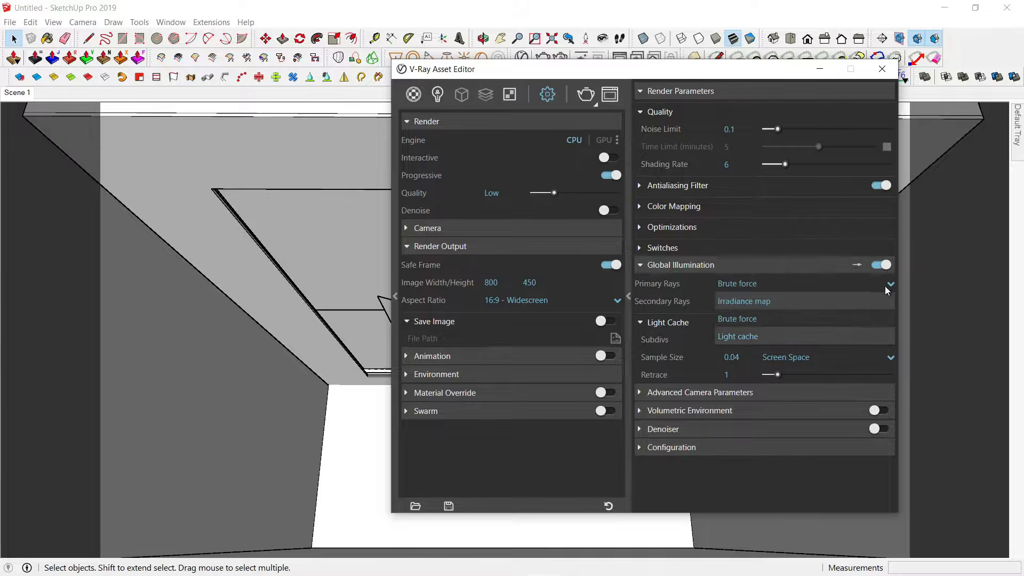
left_click(741, 304)
scroll(821, 410, "down", 4)
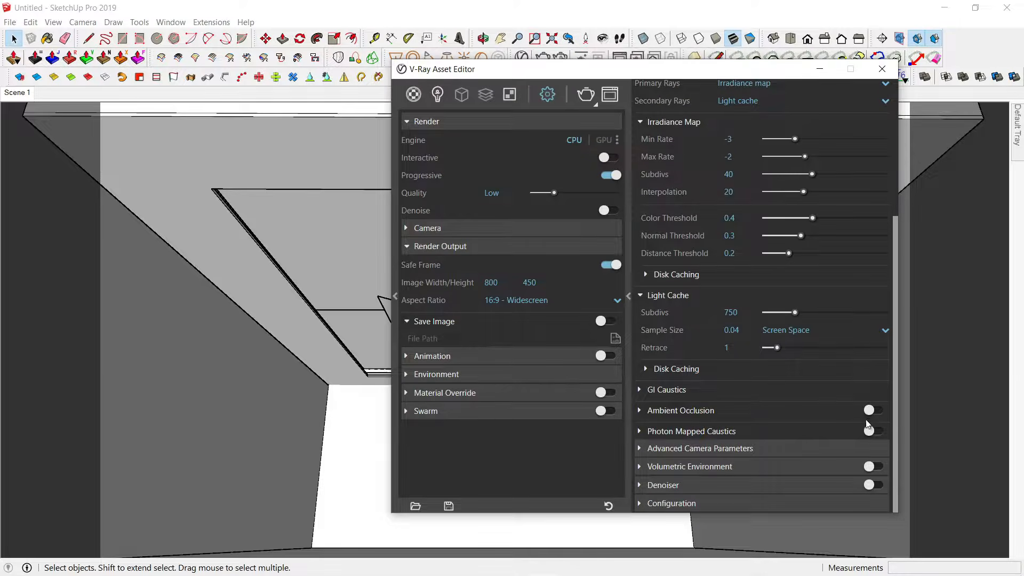
left_click(820, 68)
- Reframe the camera closer to the ceiling recess so all four lights fit inside the safe frame
key("o")
middle_click_drag(671, 268, 672, 272, "shift")
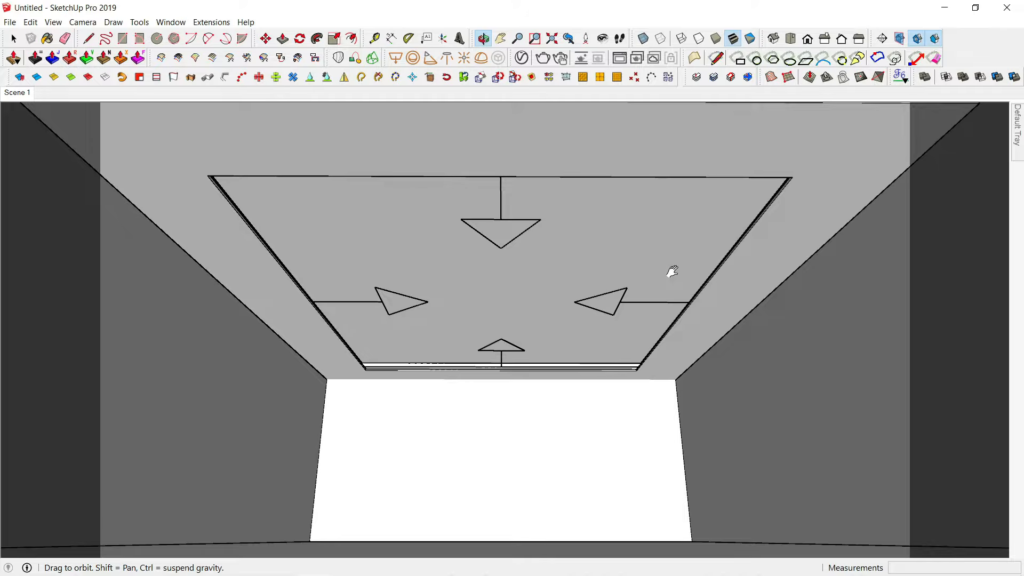
scroll(664, 284, "up", 5)
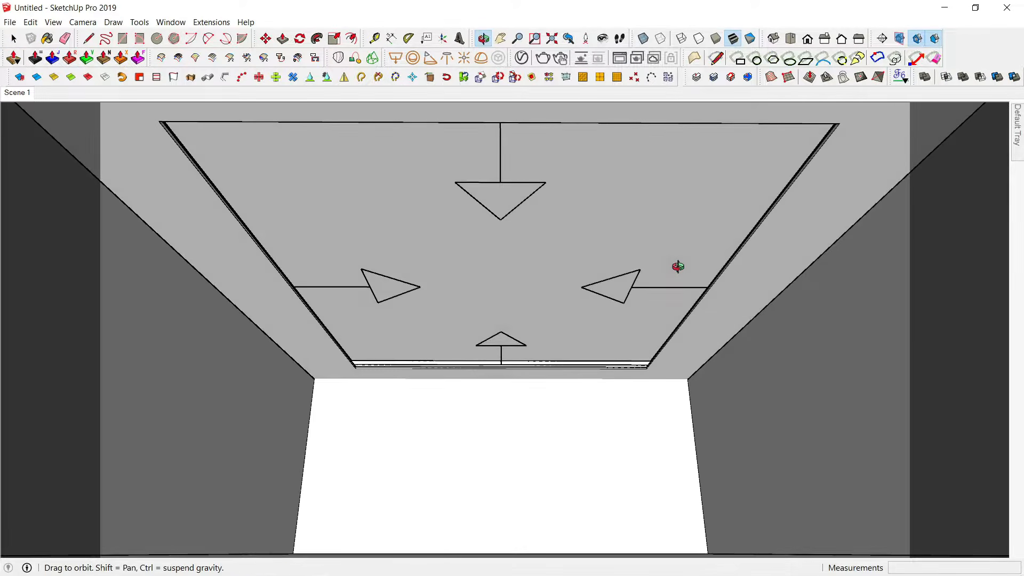
middle_click_drag(678, 267, 674, 274, "shift")
key("space")
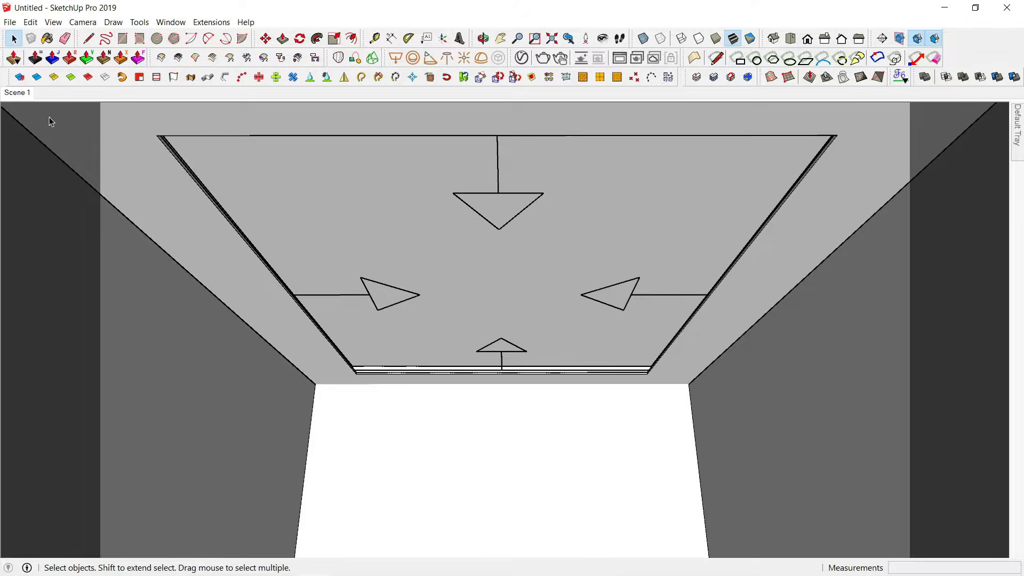
- Update Scene 1 with the current camera view and run a V-Ray test render of it
right_click(27, 93)
left_click(64, 151)
left_click(542, 57)
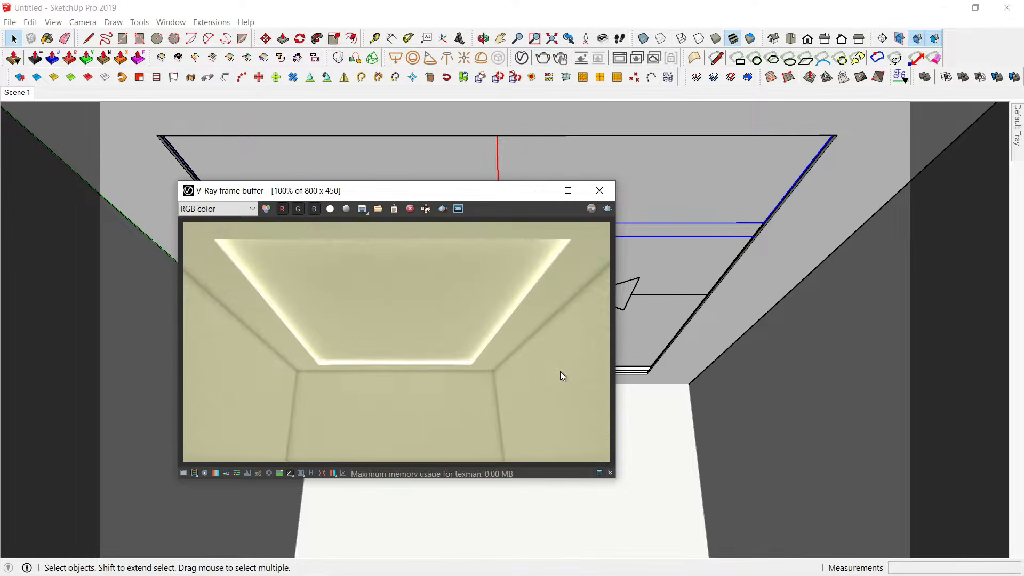
left_click(597, 191)
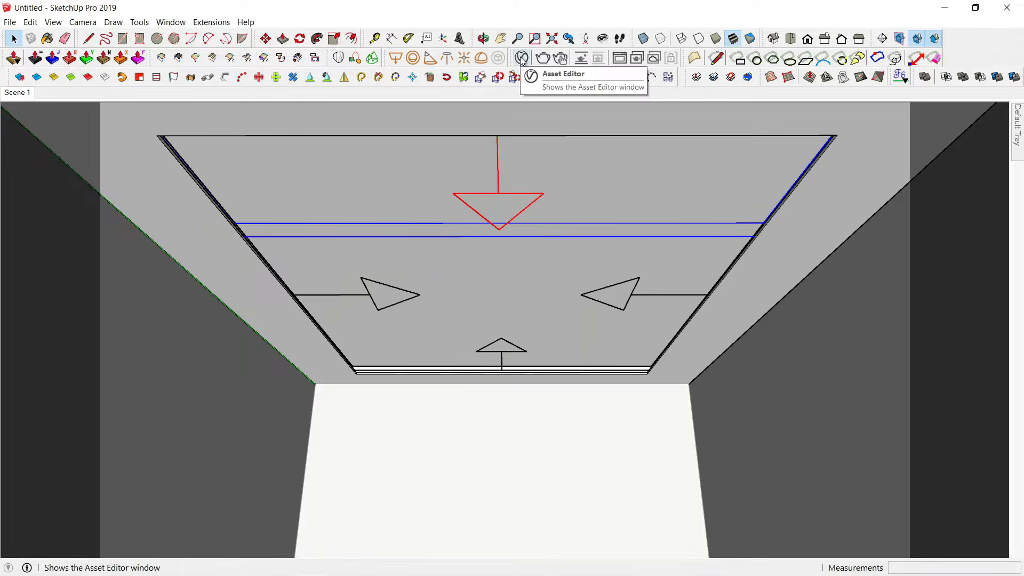
- In the Rectangle Light's options, make the light invisible and keep No Decay off
left_click(522, 58)
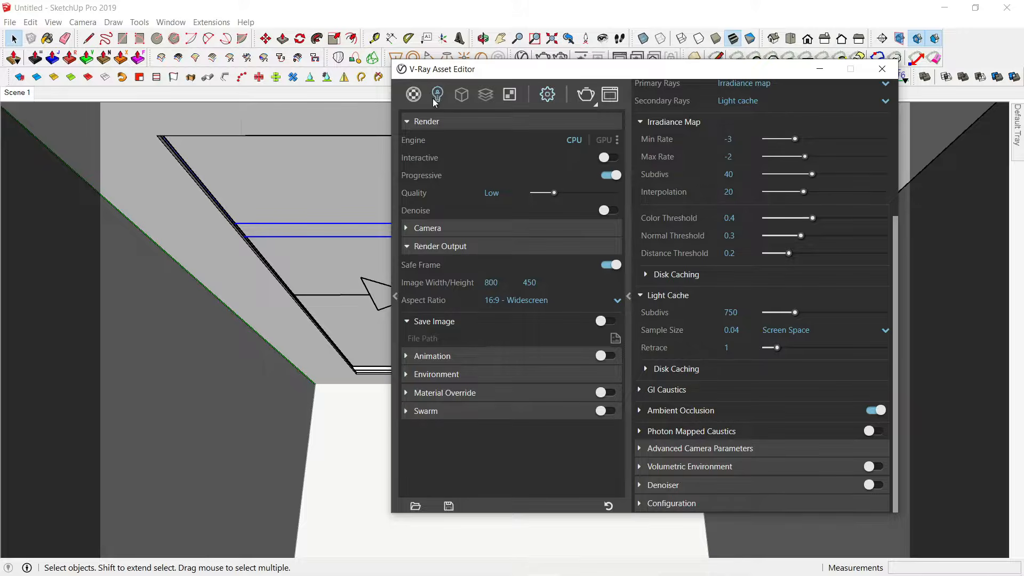
left_click(437, 94)
scroll(698, 438, "down", 2)
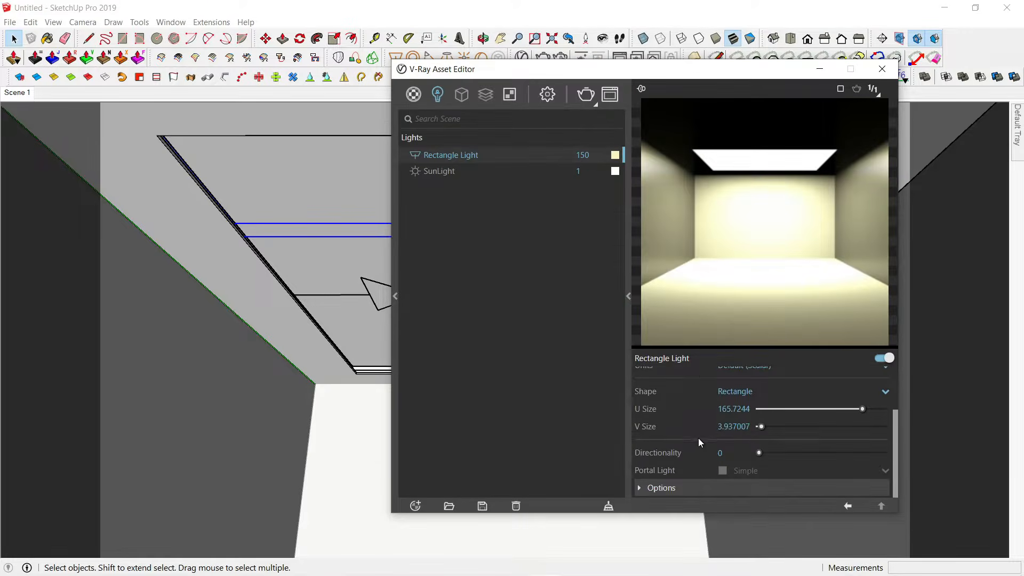
left_click(647, 486)
scroll(693, 453, "down", 3)
left_click(722, 380)
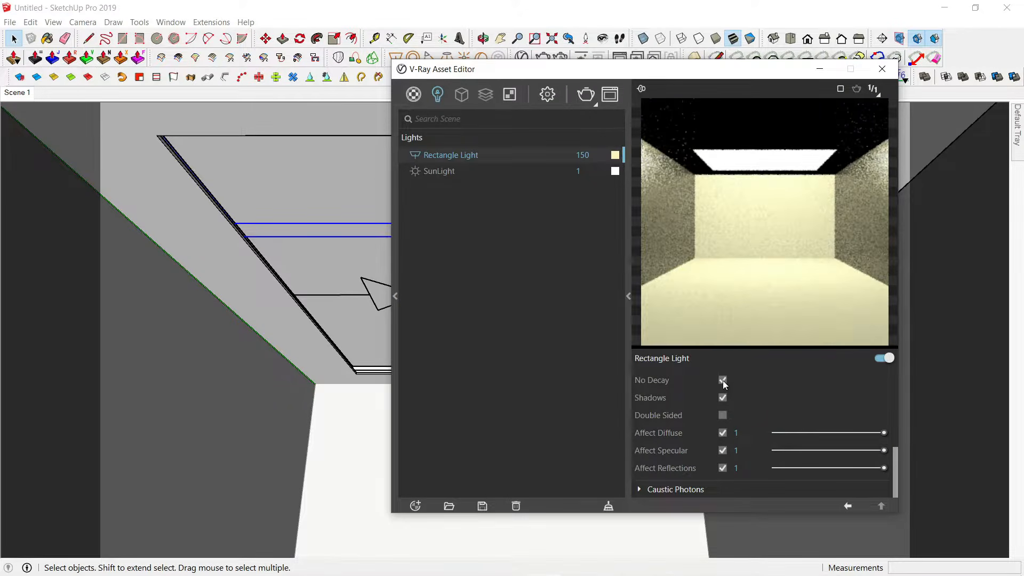
scroll(722, 385, "up", 2)
left_click(722, 429)
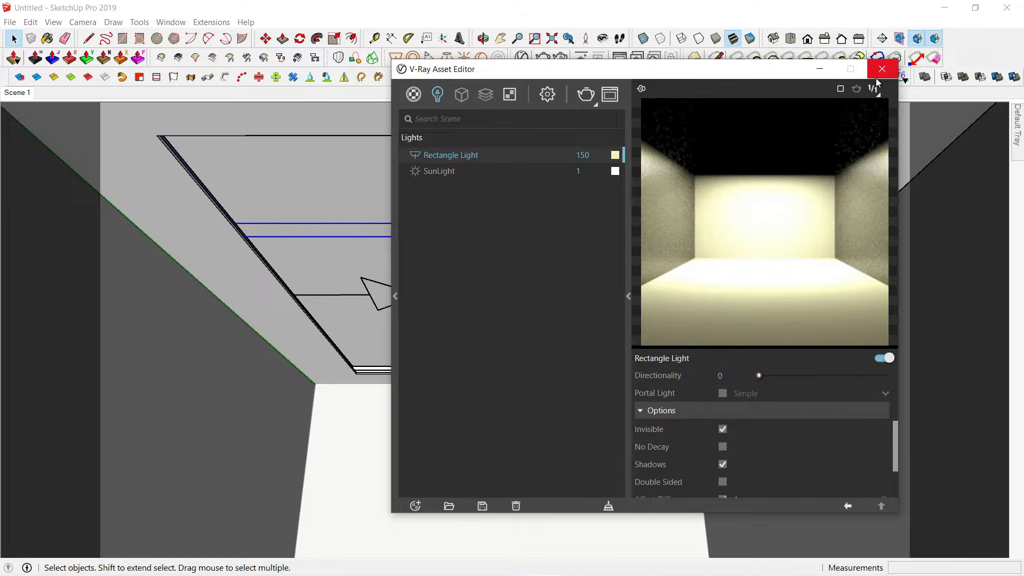
left_click(820, 69)
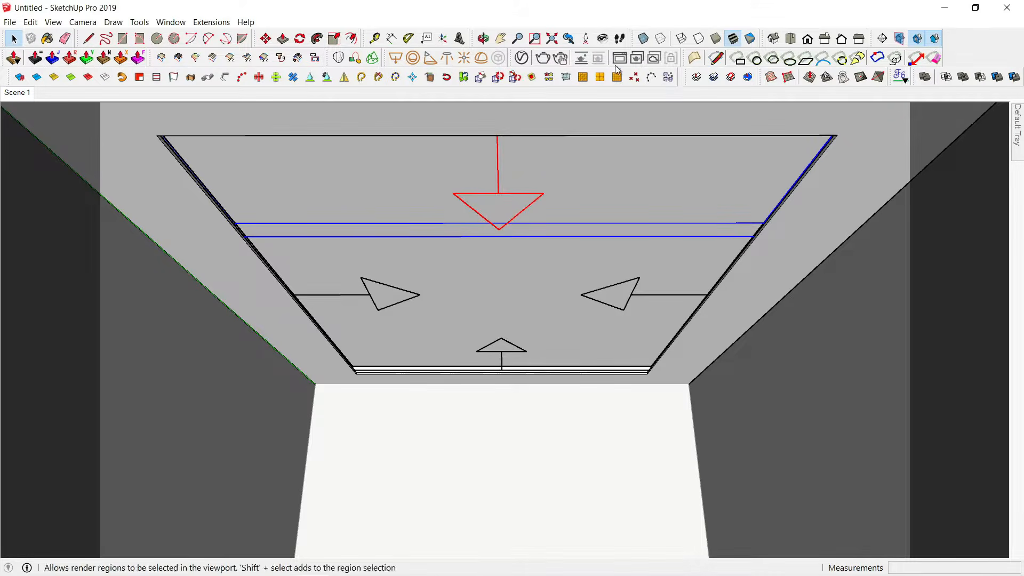
- Offset the outline of the recessed ceiling face inward by 700 mm
left_click(395, 58)
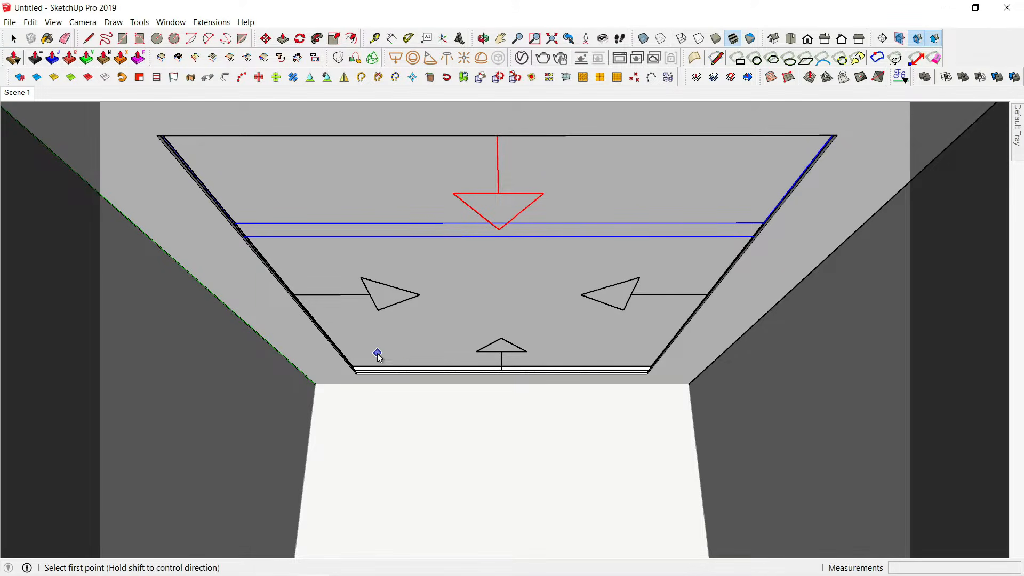
key("space")
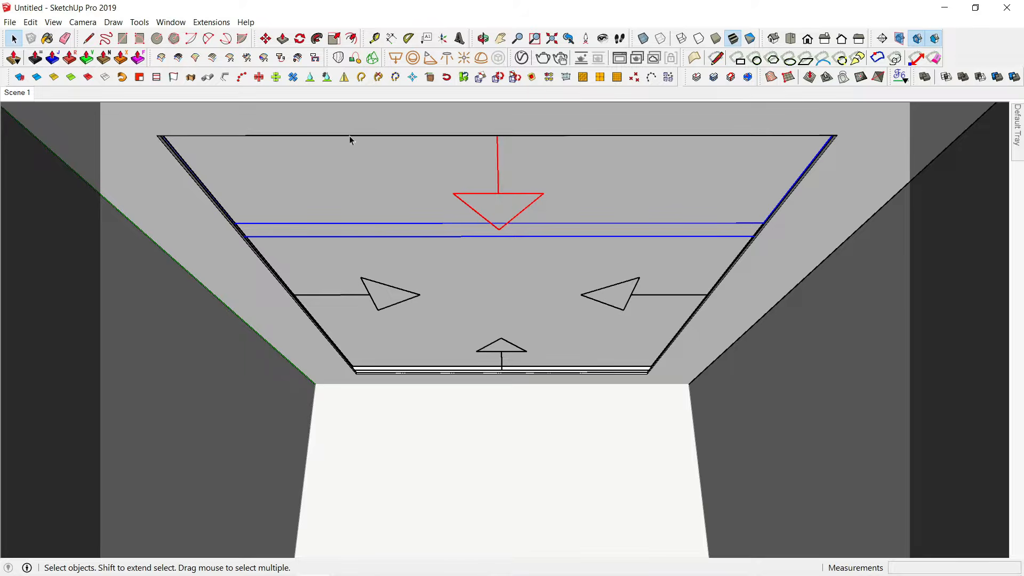
left_click(451, 276)
key("f")
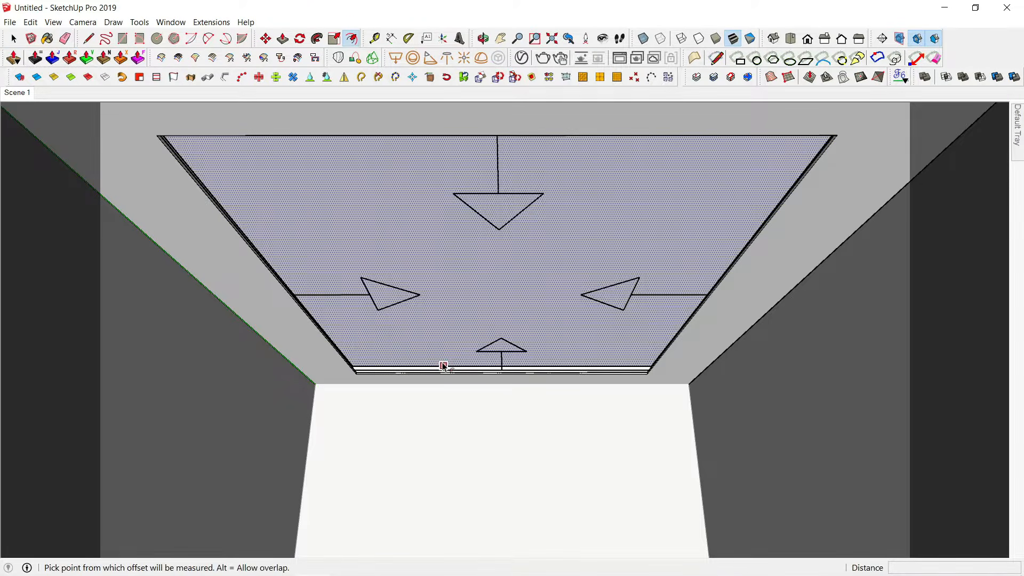
left_click(444, 366)
key("Escape")
left_click(455, 368)
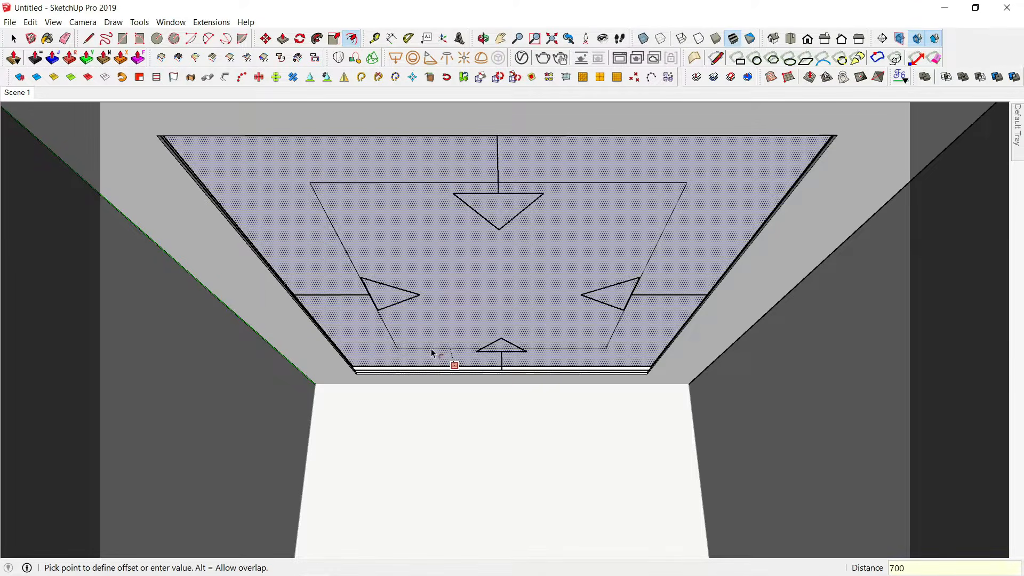
key("Return")
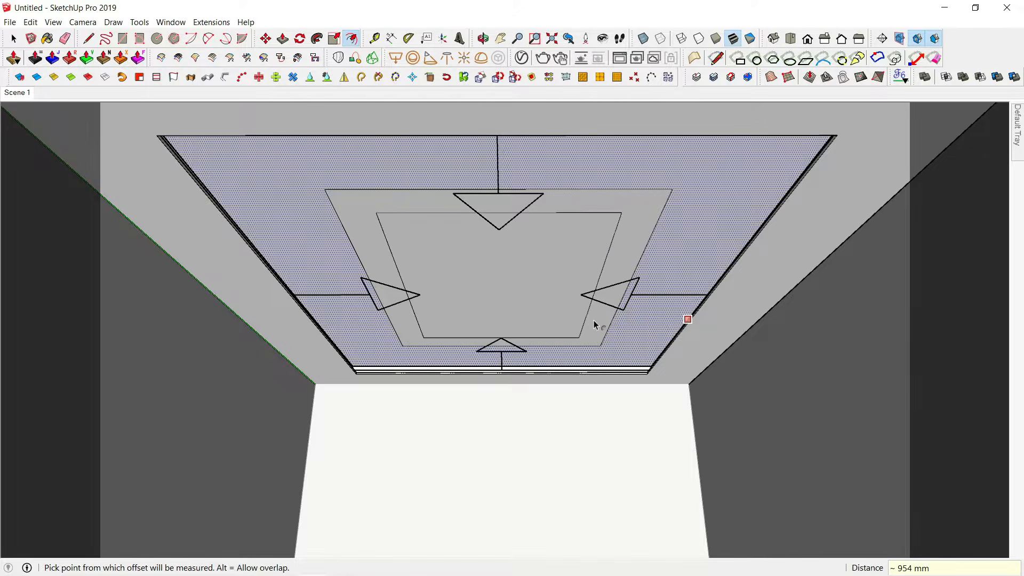
key("space")
- Offset the inner ceiling rectangle inward by 40 mm to form a narrow band around it
left_click(598, 322)
left_click(350, 39)
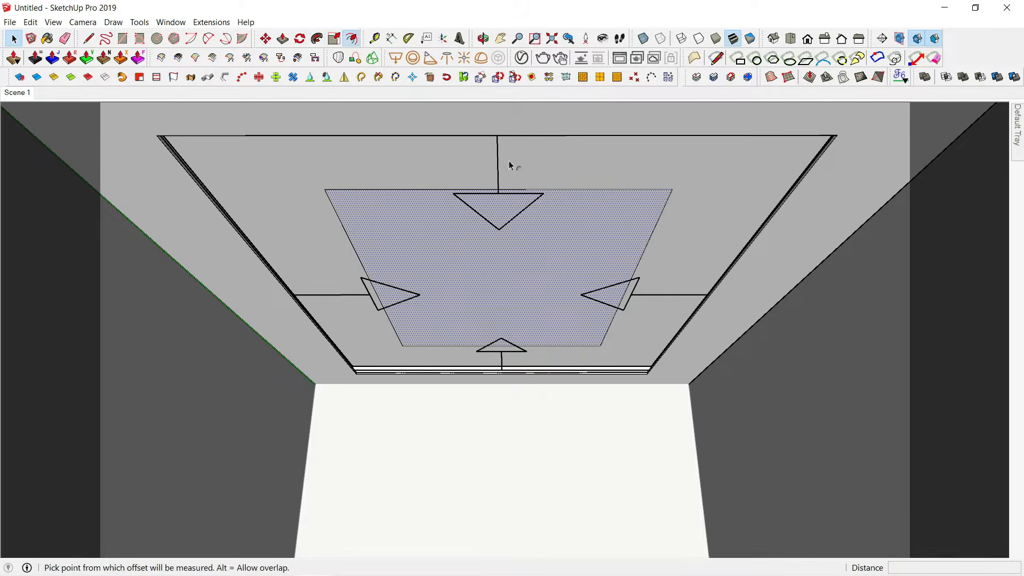
left_click(576, 197)
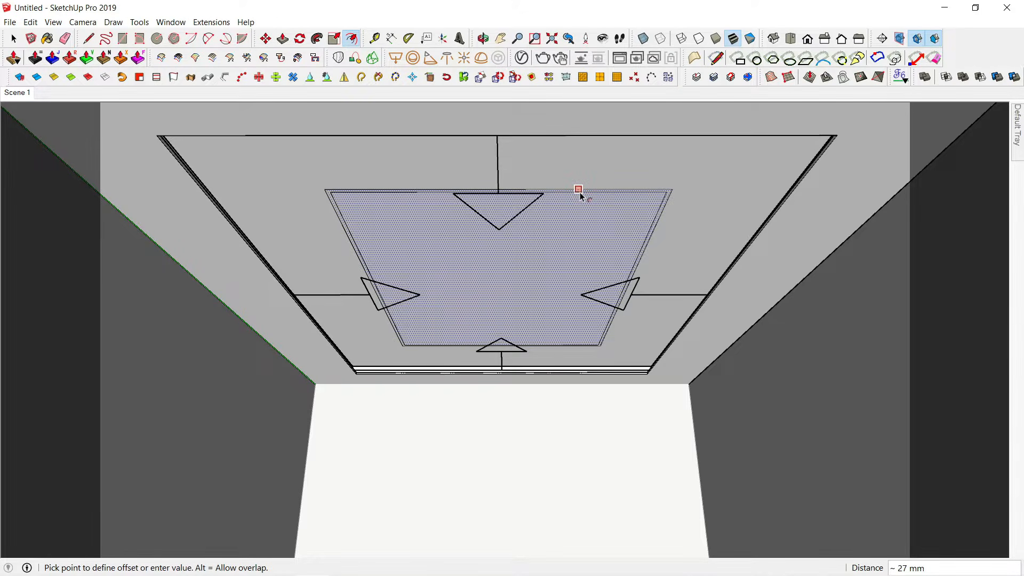
type("40")
key("Return")
scroll(610, 208, "up", 3)
key("space")
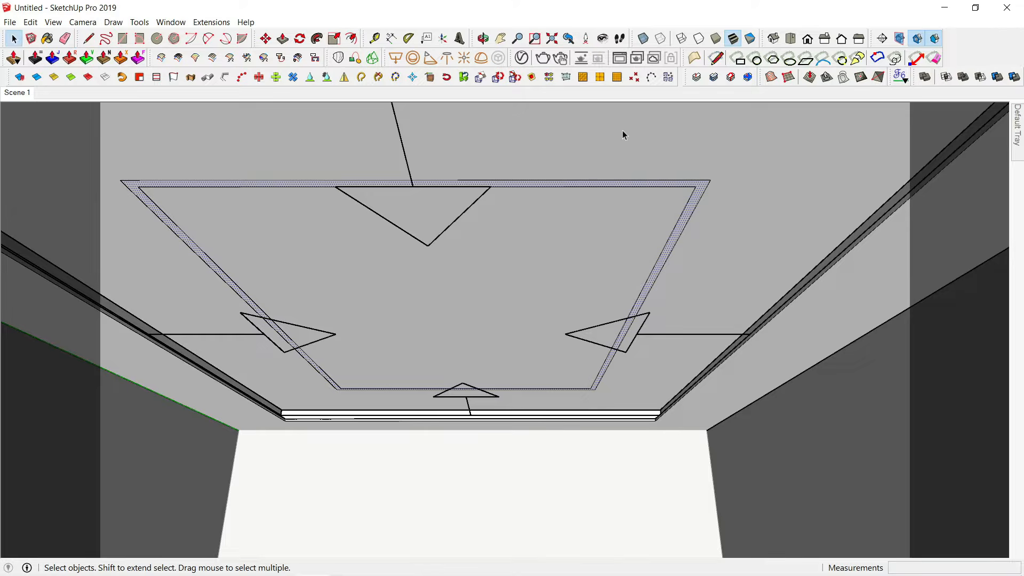
- Add the LED 5500k material from the V-Ray library's Emissive category to the scene materials
left_click(526, 60)
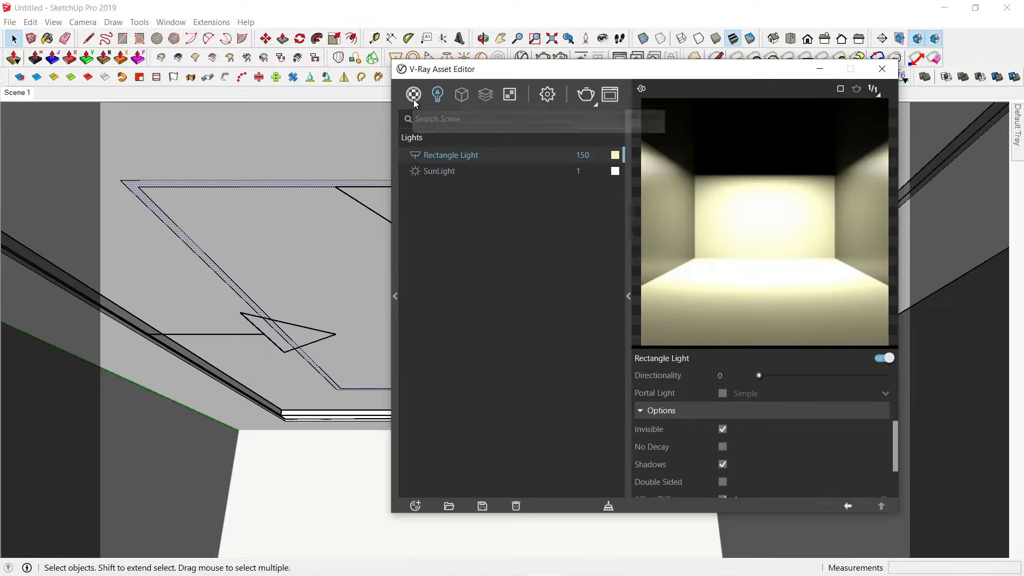
left_click(414, 96)
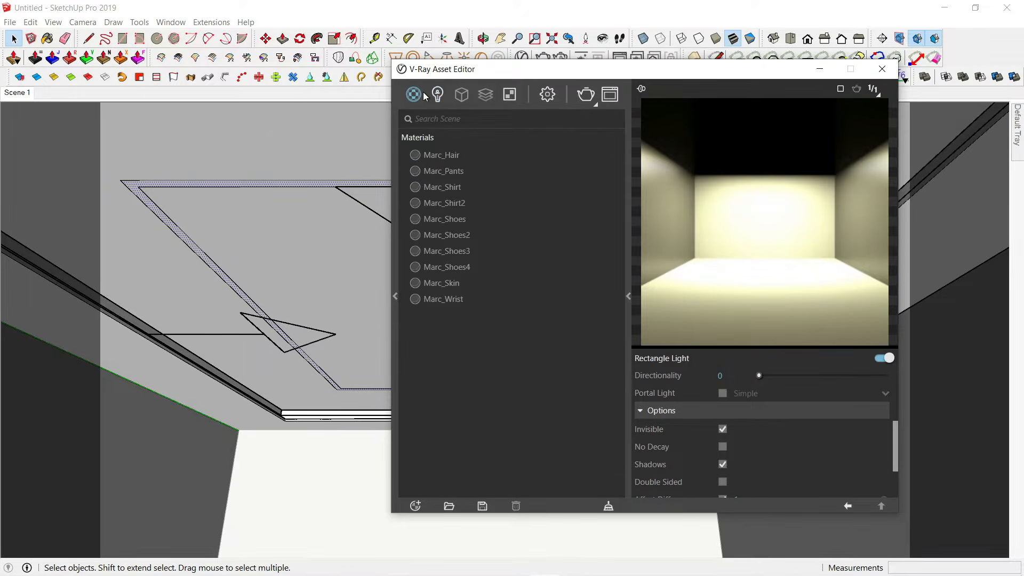
left_click(395, 133)
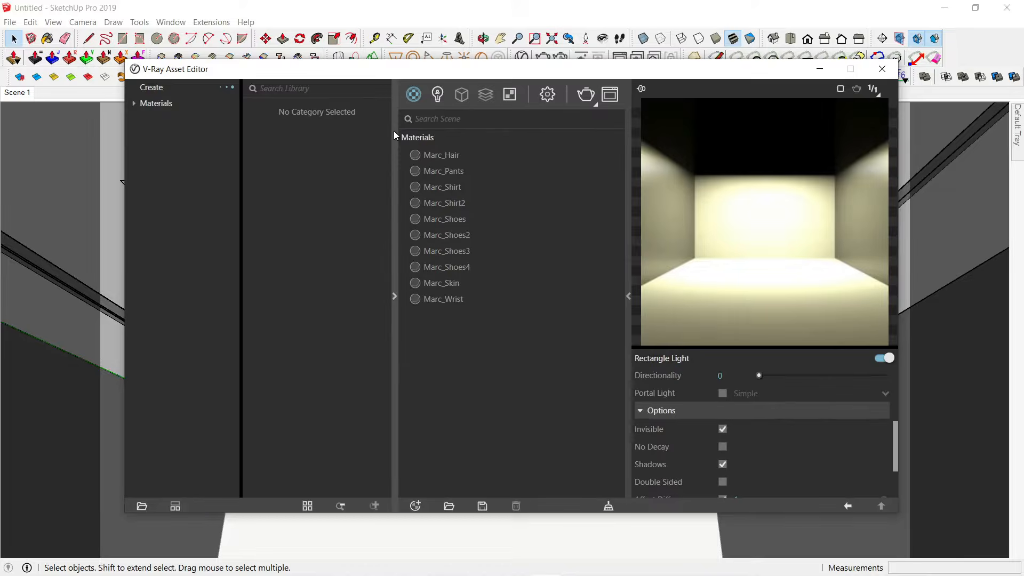
left_click(137, 103)
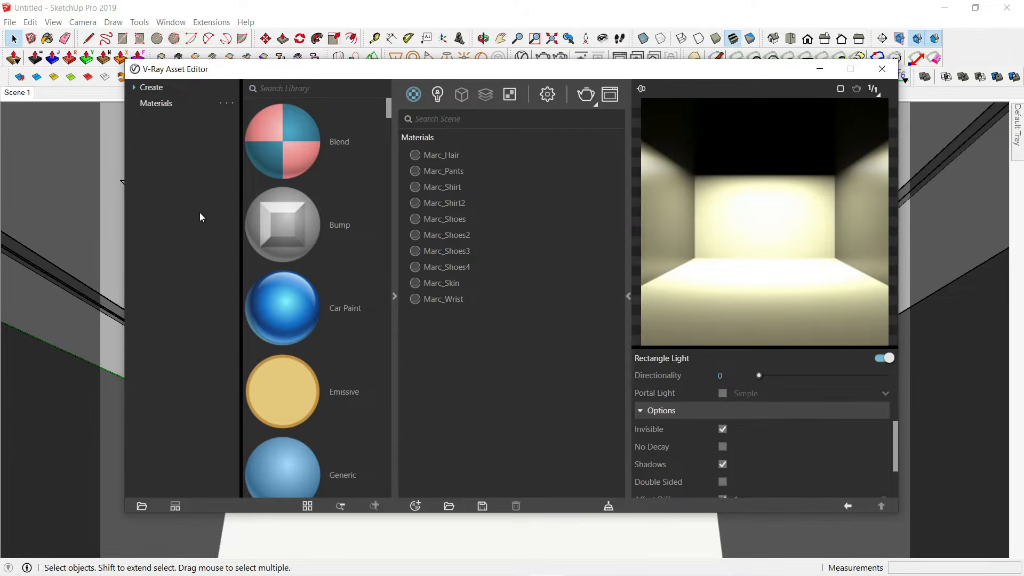
scroll(304, 234, "down", 15)
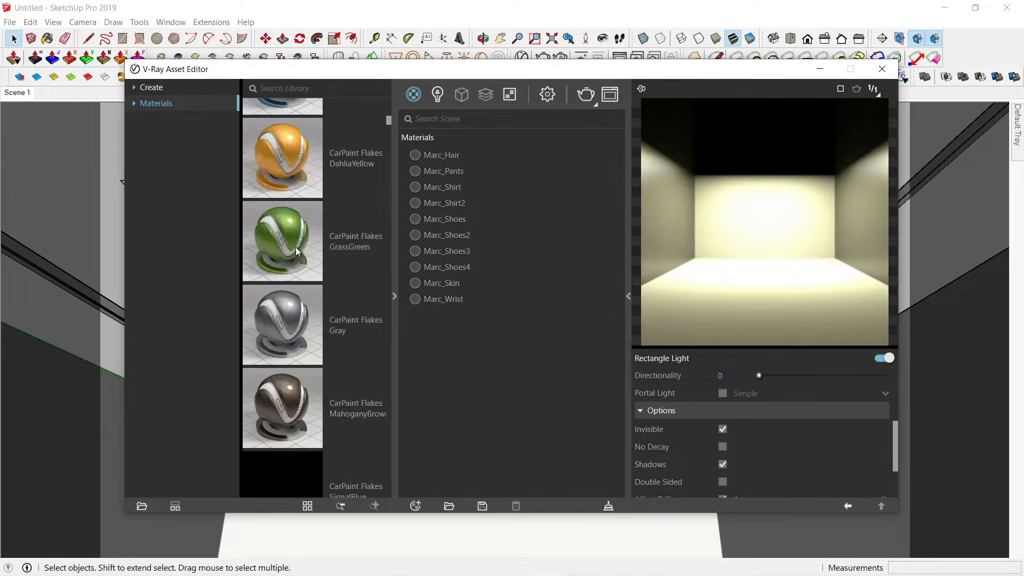
scroll(288, 262, "down", 15)
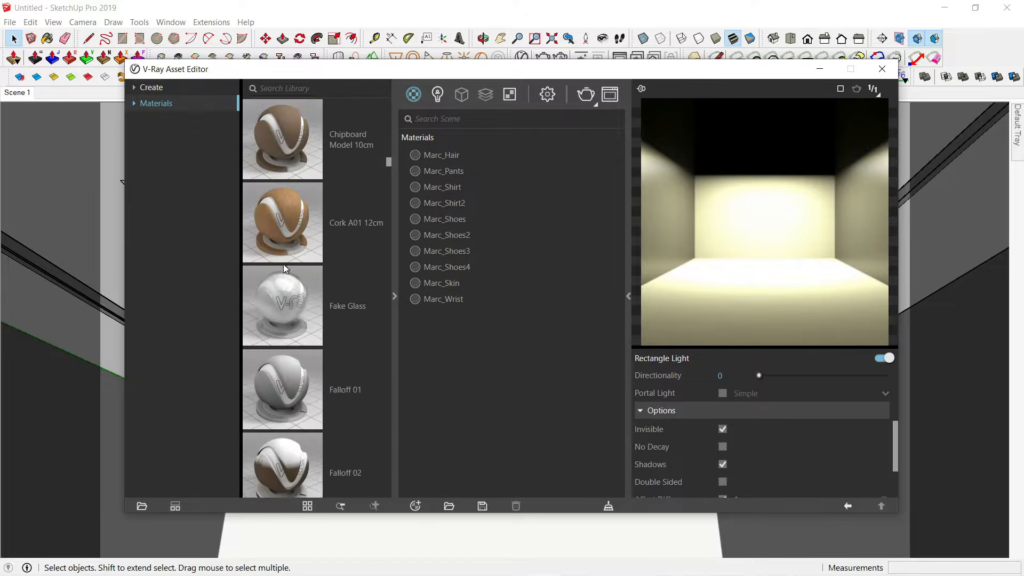
left_click(134, 103)
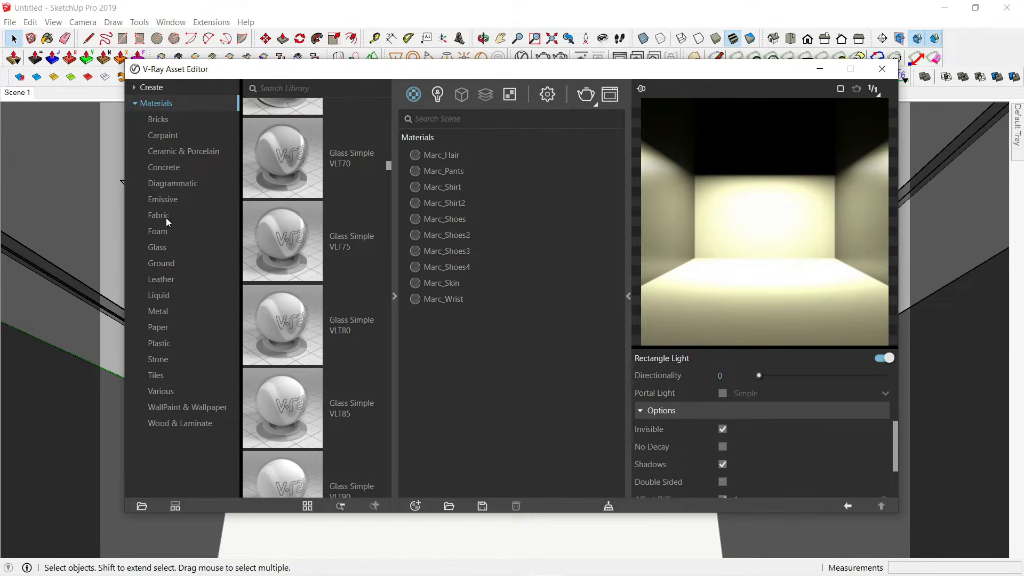
left_click(155, 198)
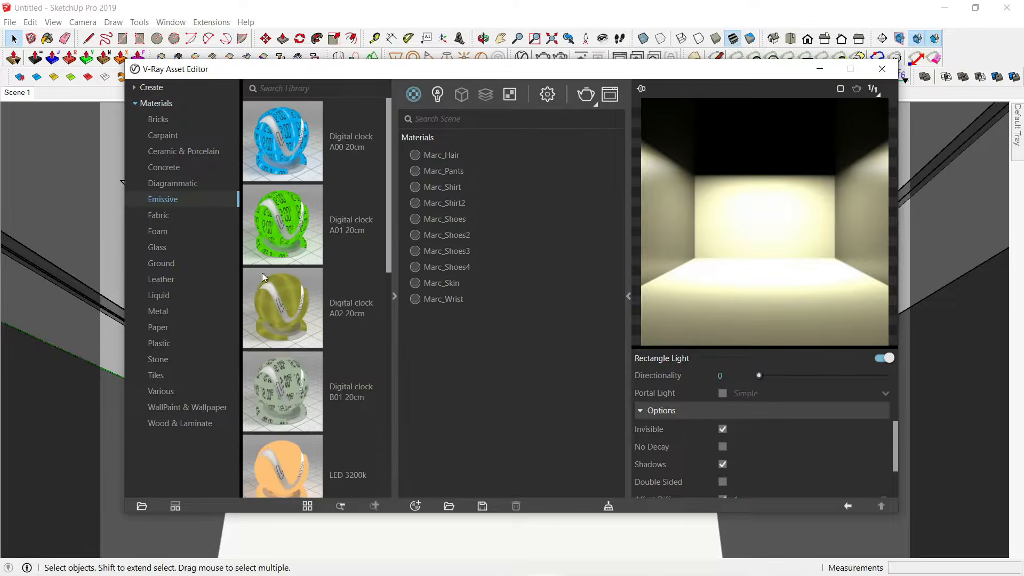
scroll(261, 273, "down", 5)
left_click_drag(277, 170, 491, 323)
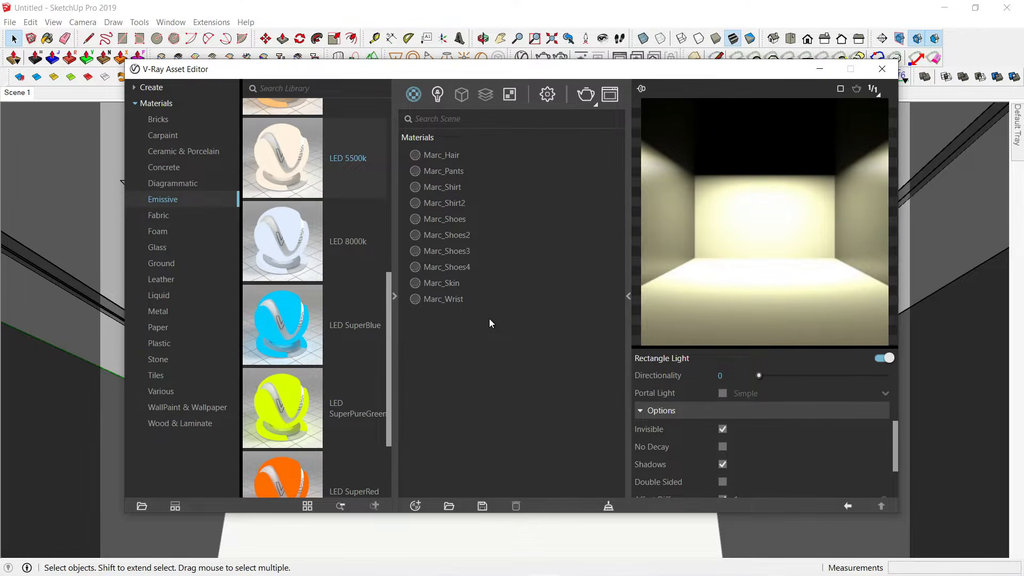
- Apply the LED_5500k material to the selected narrow ceiling band and set its emissive intensity to 2
right_click(446, 153)
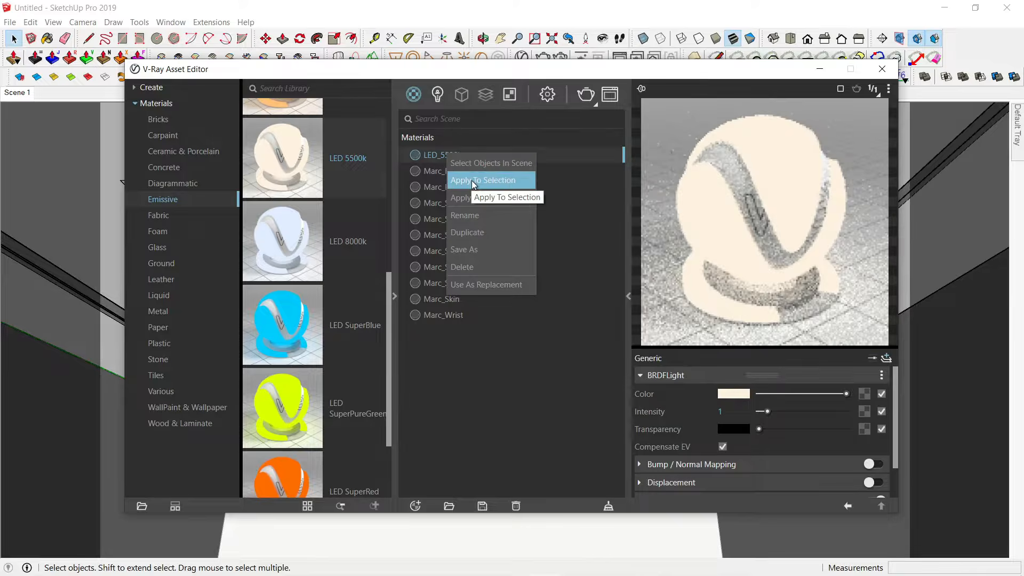
left_click(472, 180)
type("2")
key("Return")
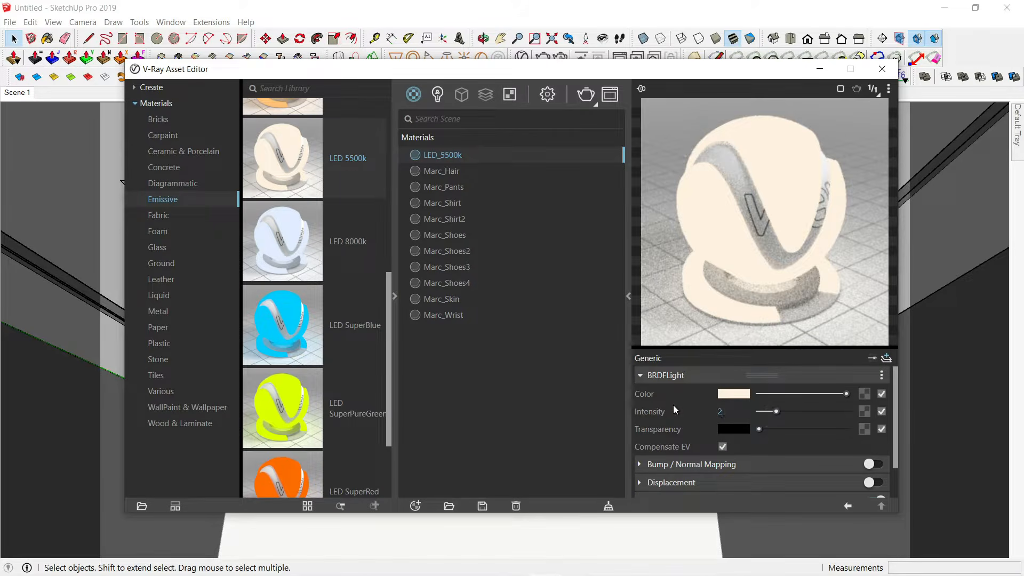
left_click(820, 69)
middle_click_drag(587, 270, 605, 208)
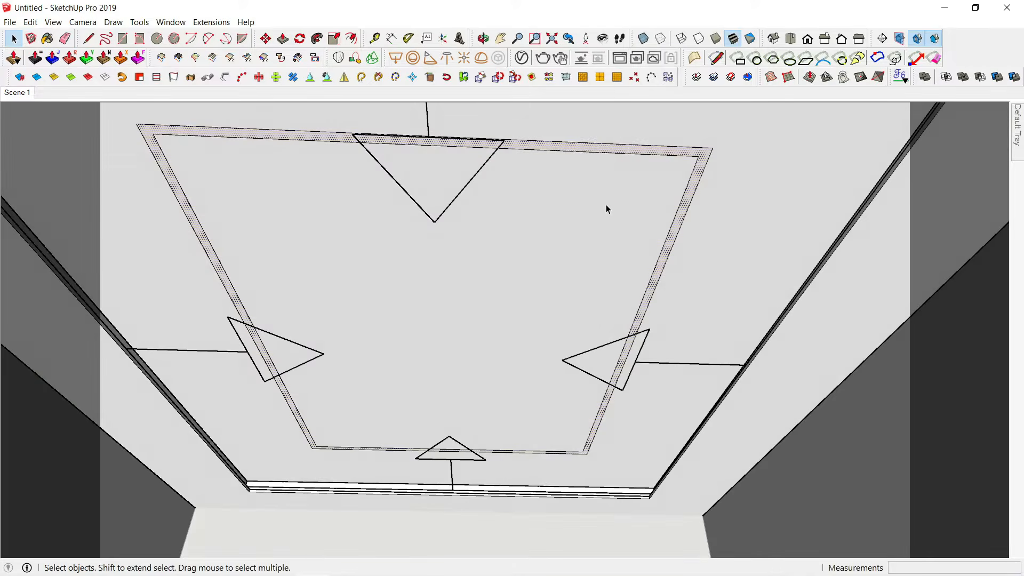
left_click(626, 269)
middle_click_drag(626, 270, 584, 286)
scroll(583, 286, "up", 3)
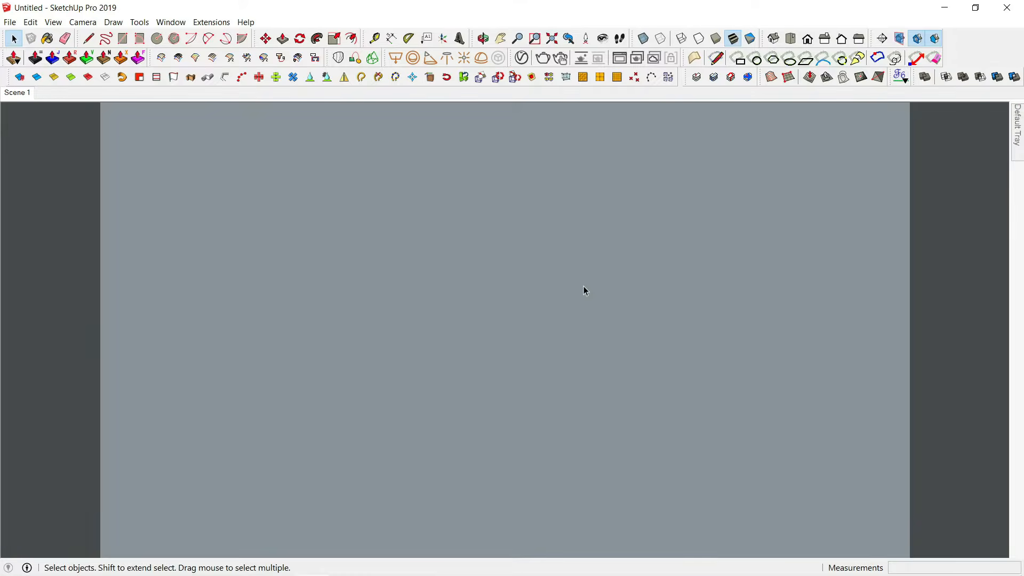
- Render a test image from the Scene 1 view with the output image width set to 500
left_click(13, 94)
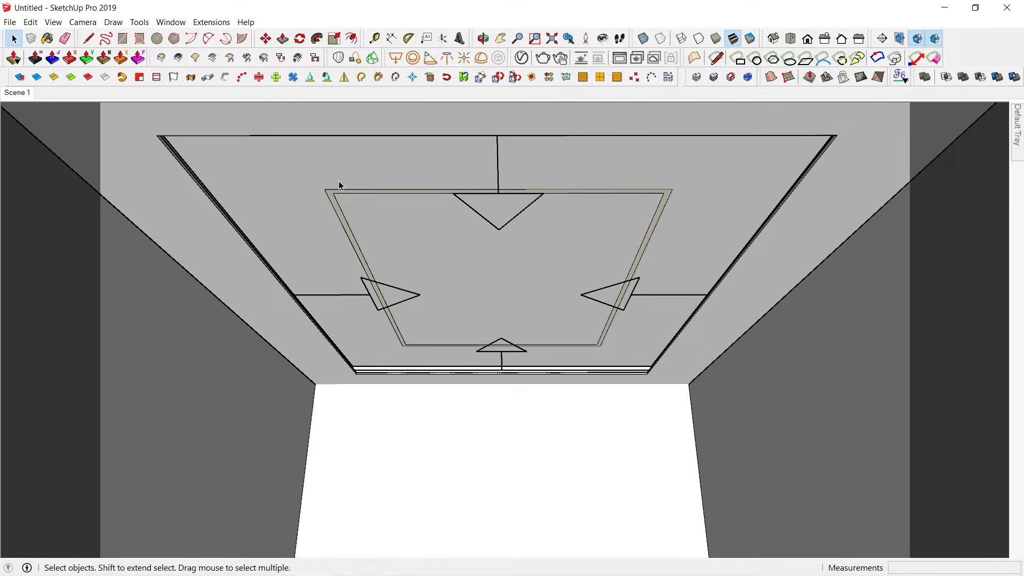
left_click(521, 57)
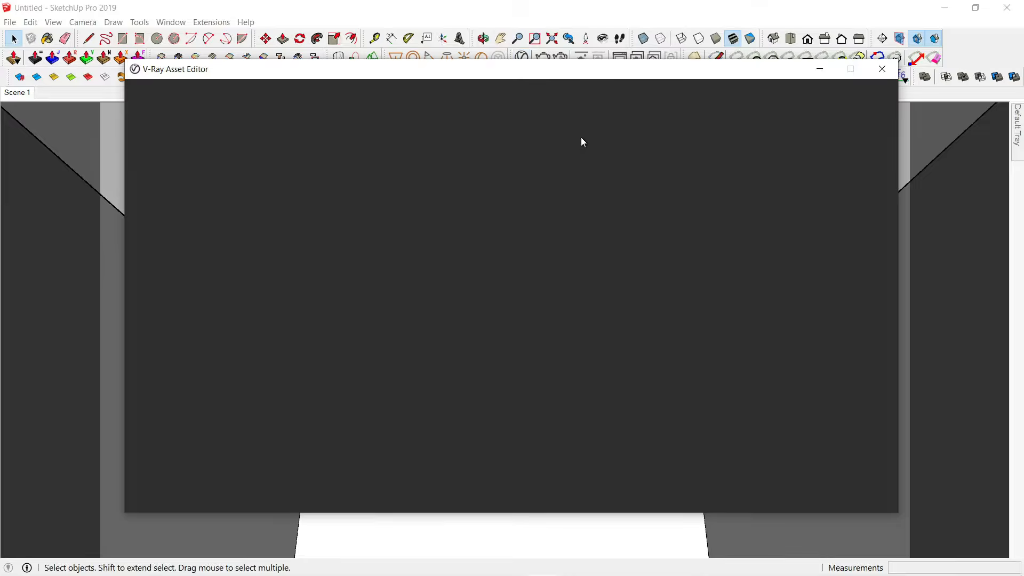
left_click(551, 95)
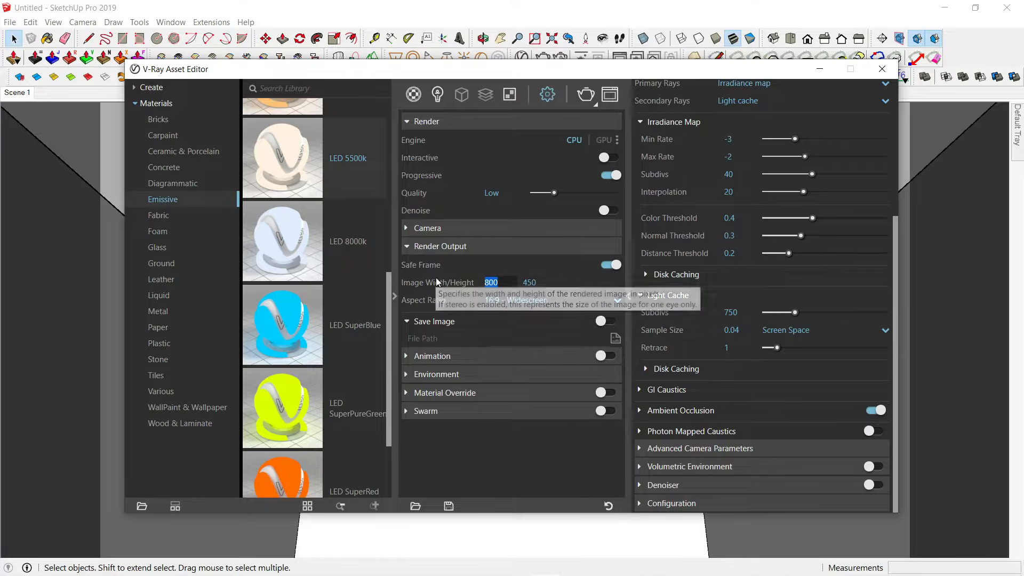
key("Return")
left_click(819, 69)
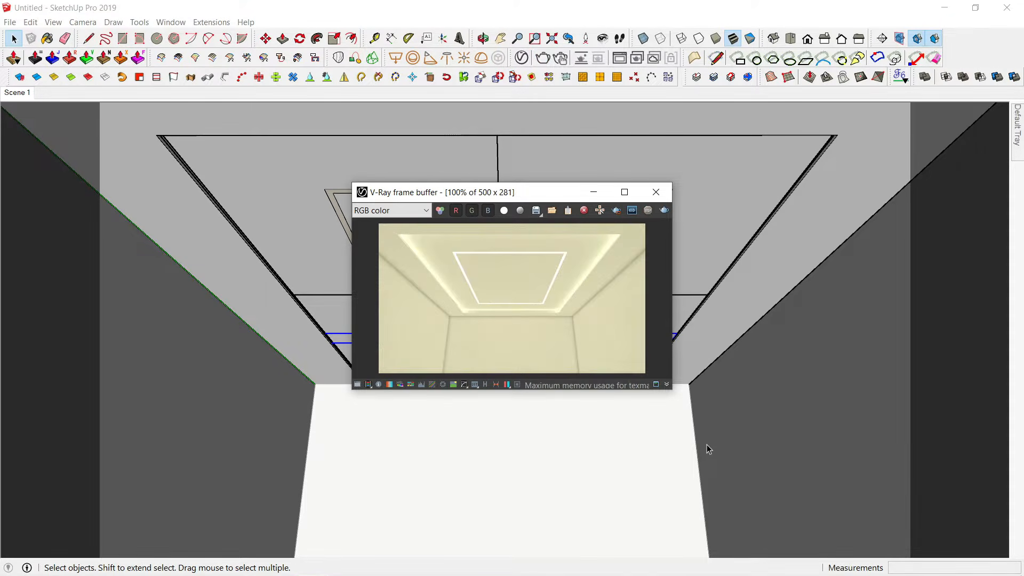
left_click(655, 192)
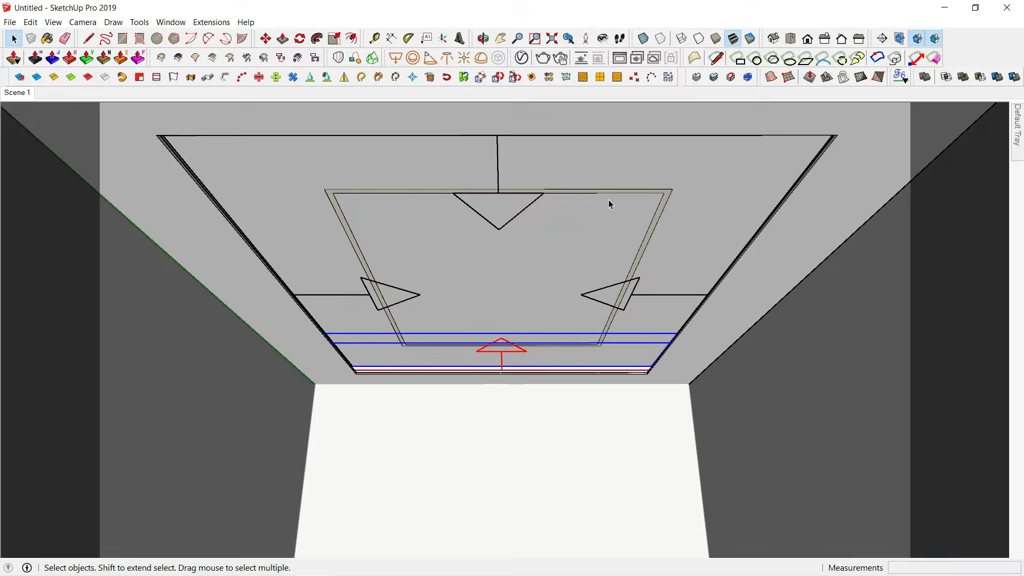
- Draw a V-Ray rectangle light across the central ceiling area, between opposite outer corners of the LED band
left_click(515, 374)
left_click(395, 58)
left_click(402, 346)
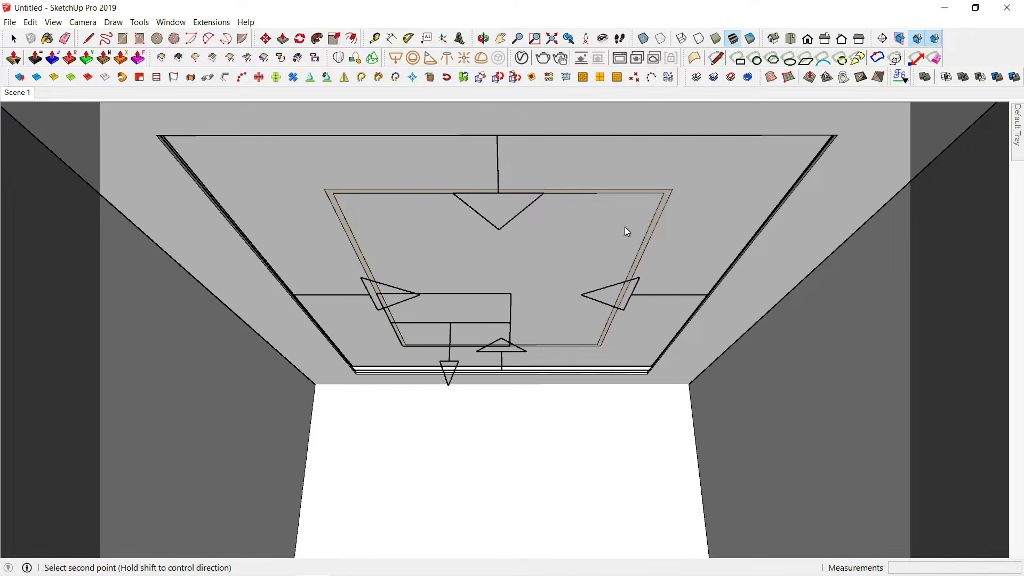
left_click(670, 189)
key("space")
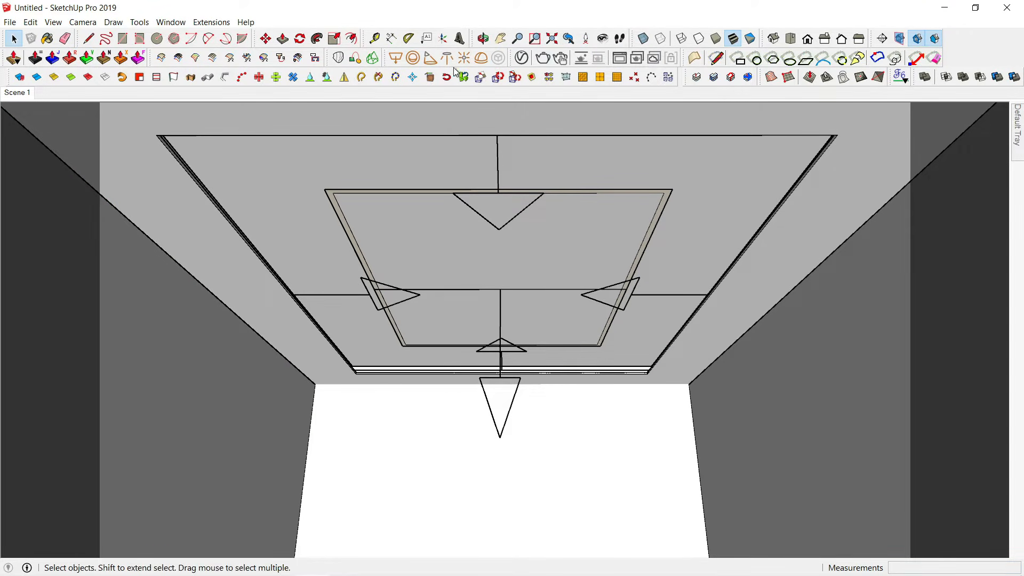
- Review the scene's lights, including Rectangle Light#1, and render the view at 1000 x 563 with denoising
left_click(528, 63)
left_click(438, 96)
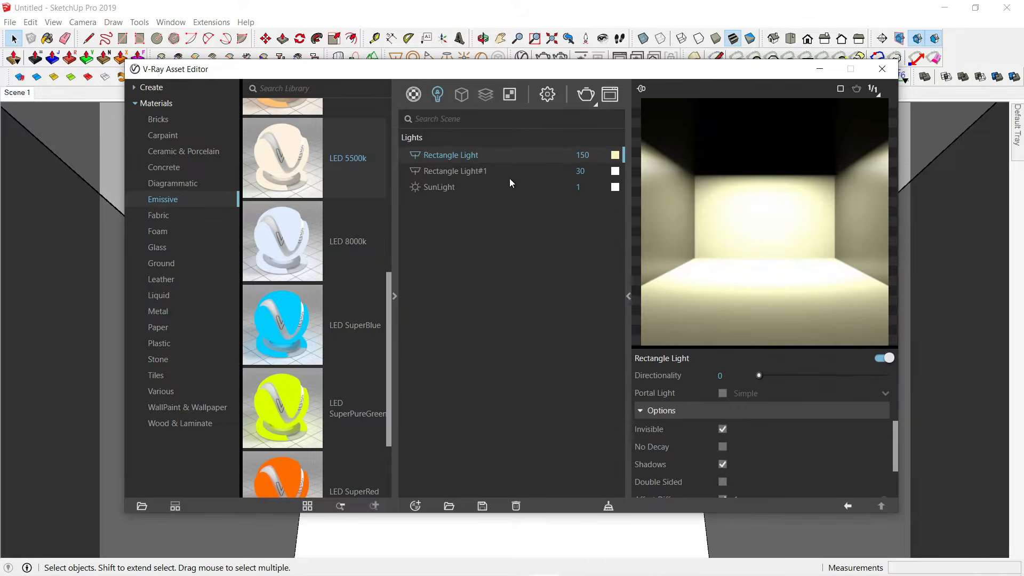
left_click(543, 57)
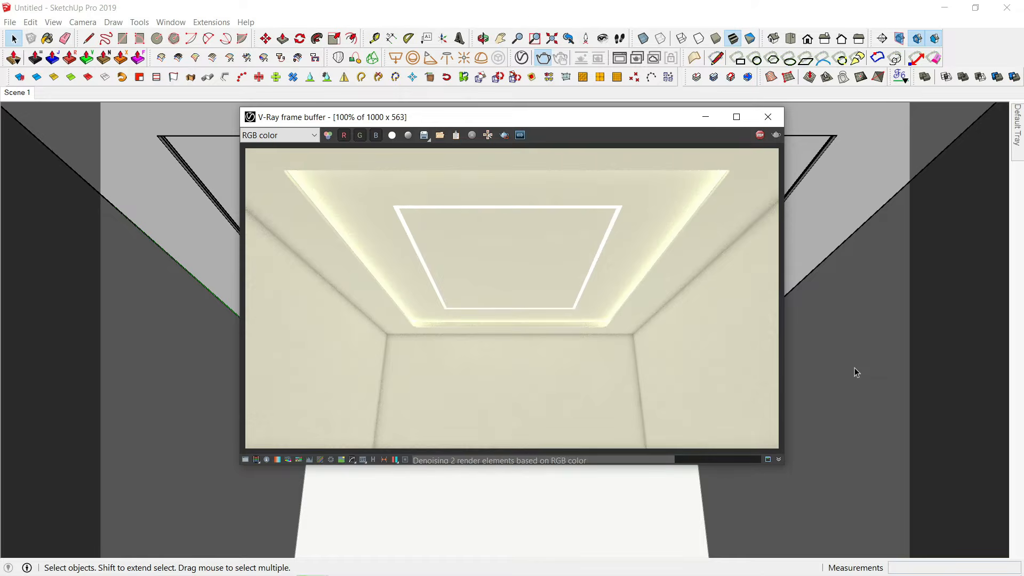
- Enable the Exposure and White Balance corrections on the render and lower the temperature to reduce the yellow cast
left_click(246, 460)
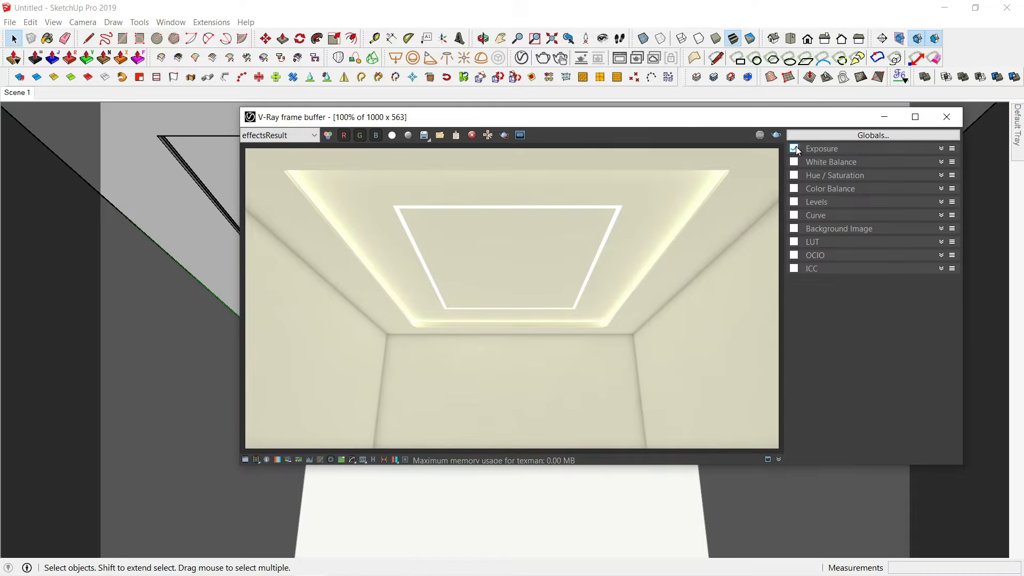
left_click(816, 163)
left_click(862, 187)
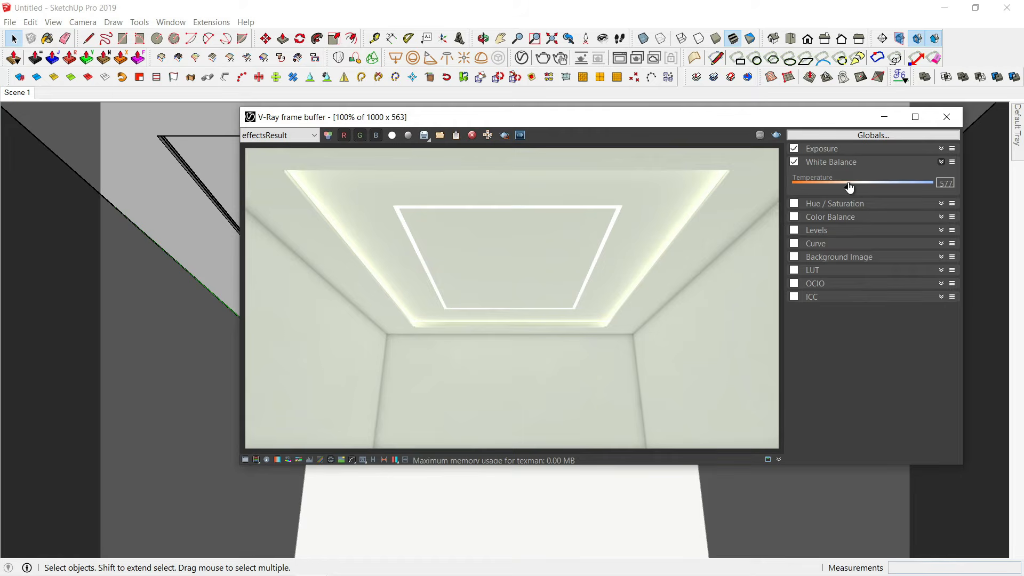
- Save the rendered image to the Desktop as a JPEG file named fc
left_click(424, 136)
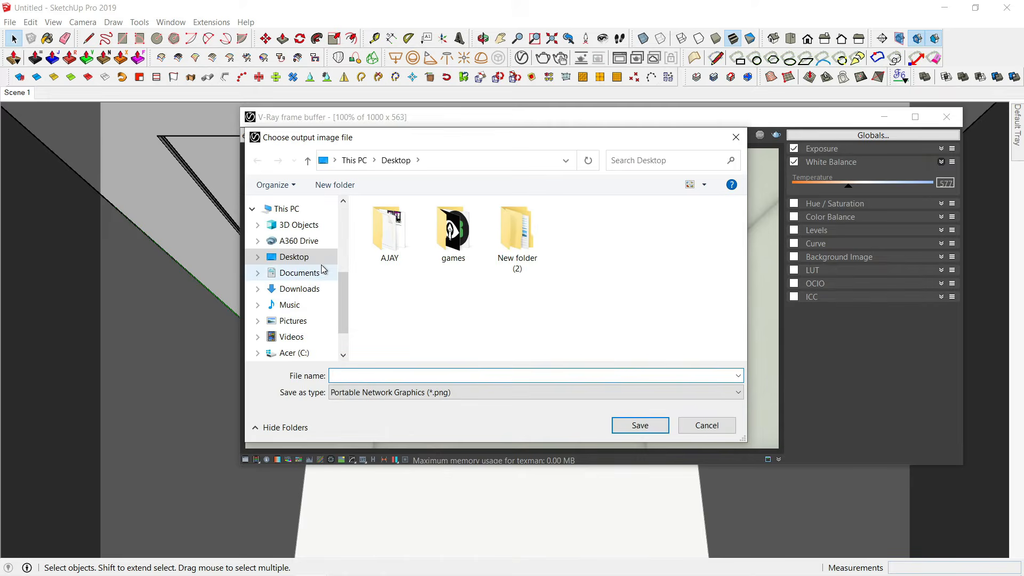
left_click(373, 392)
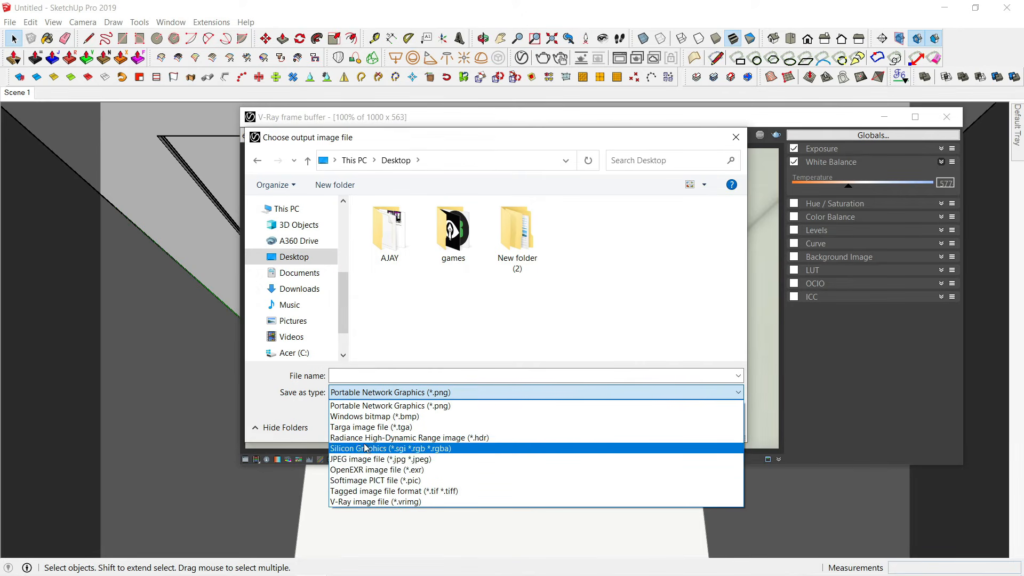
left_click(373, 460)
type("fc")
left_click(639, 426)
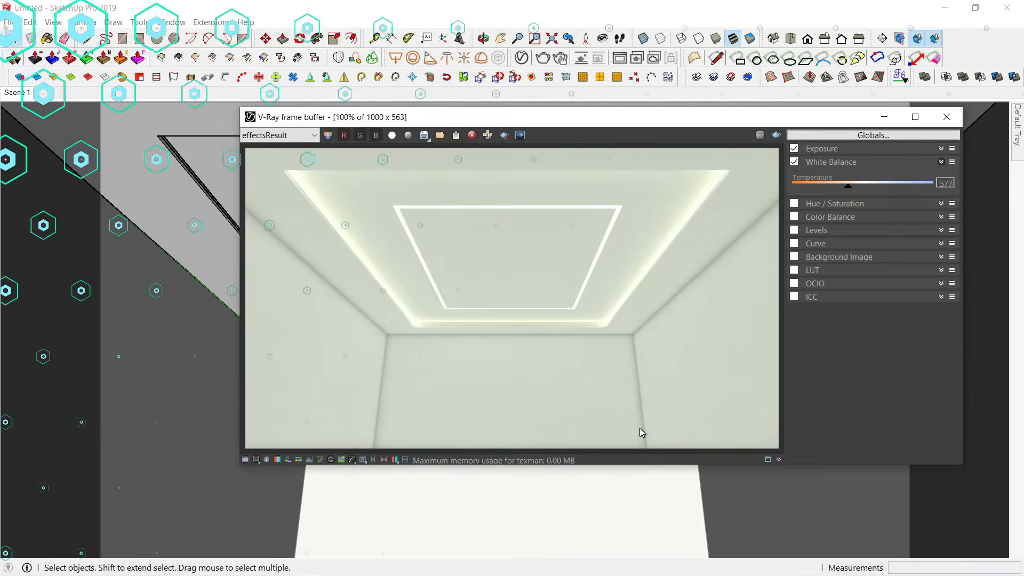